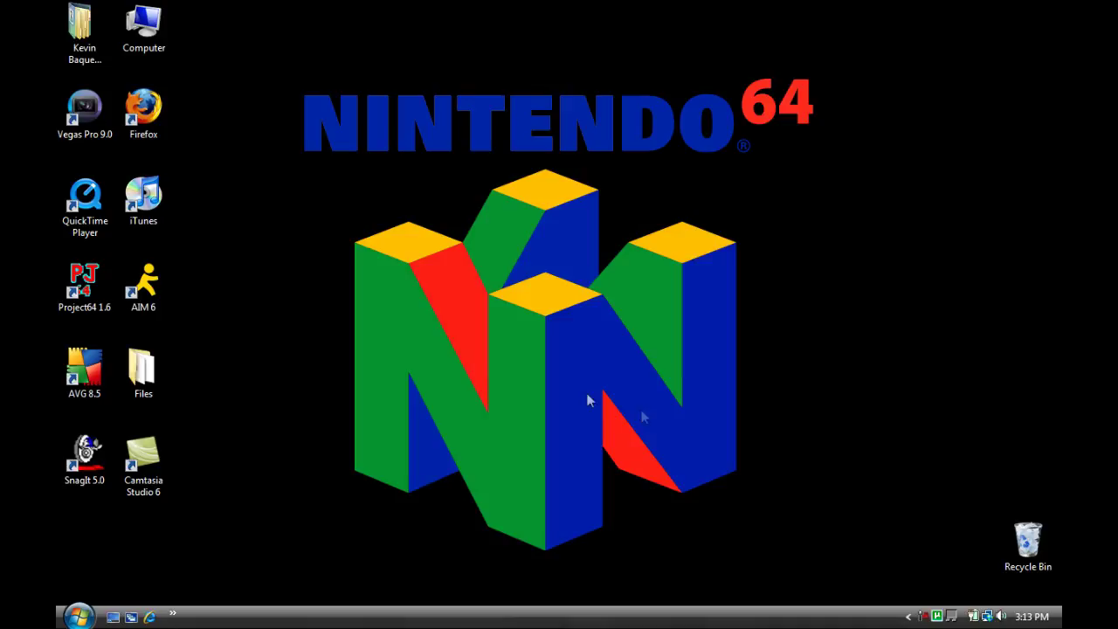
Step: Launch Project64 1.6 and load the ROM Mario Kart 64 (U) [!].z64
{"action": "double_click", "coordinate": [70, 287]}
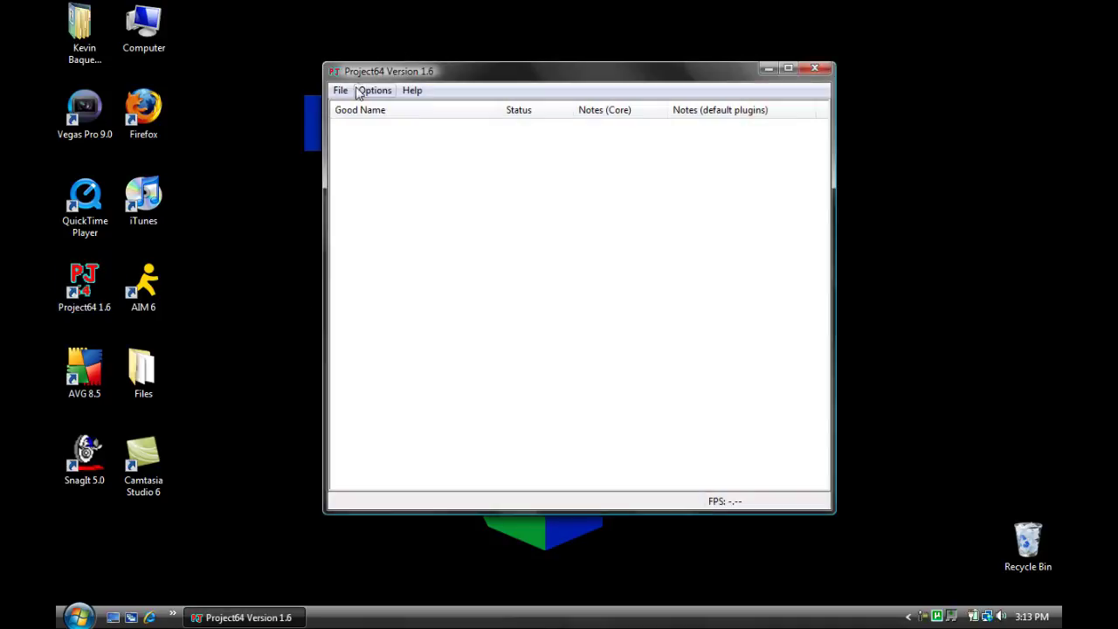
{"action": "left_click", "coordinate": [340, 91]}
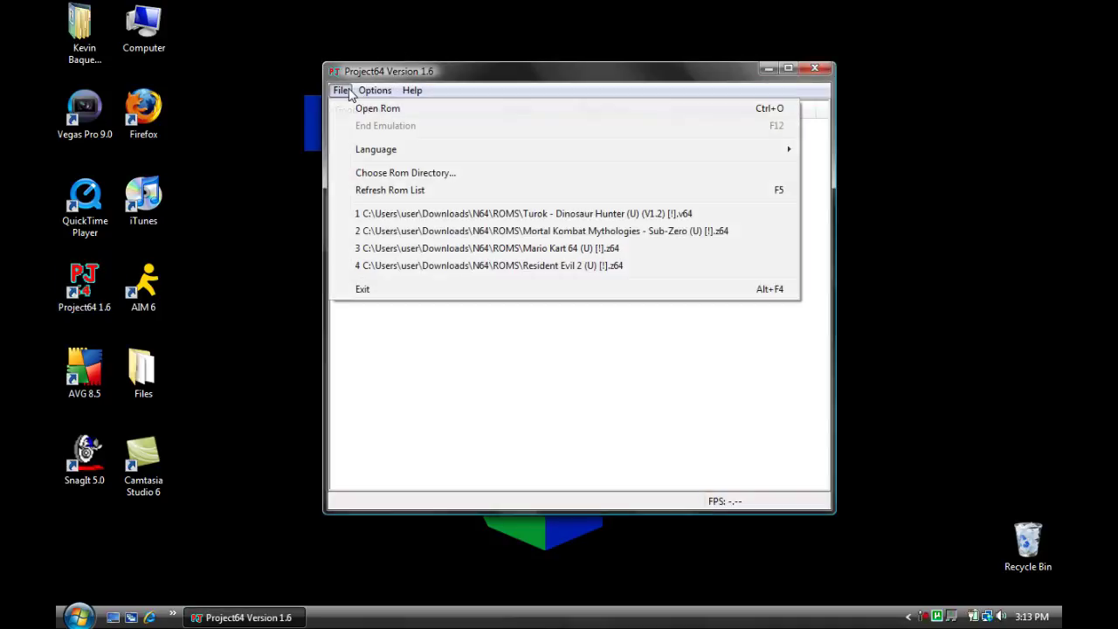
{"action": "left_click", "coordinate": [384, 110]}
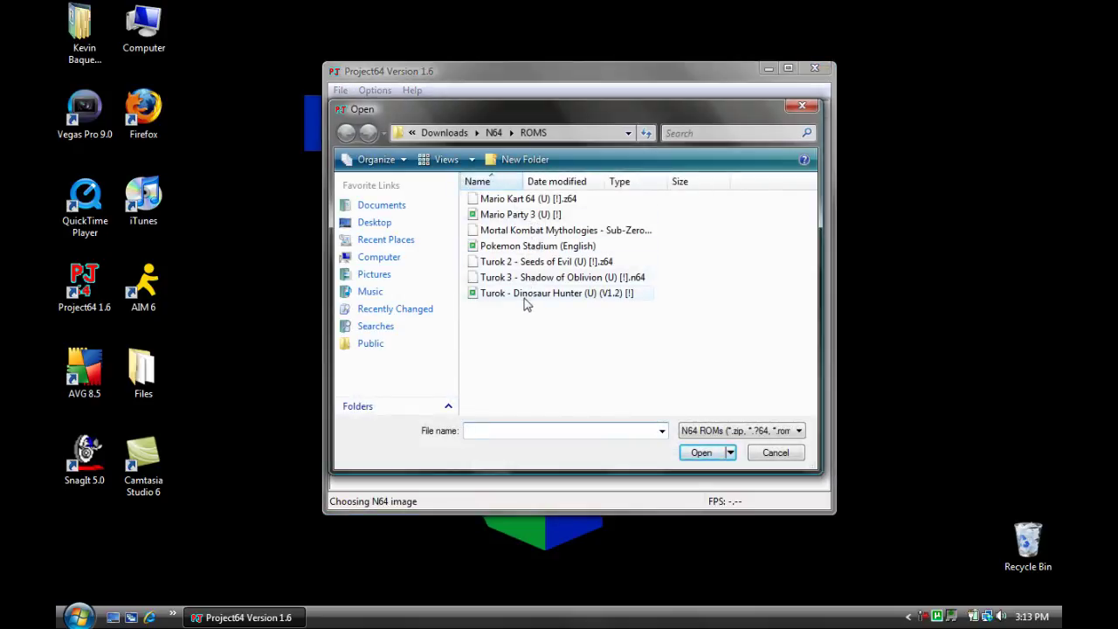
{"action": "double_click", "coordinate": [517, 200]}
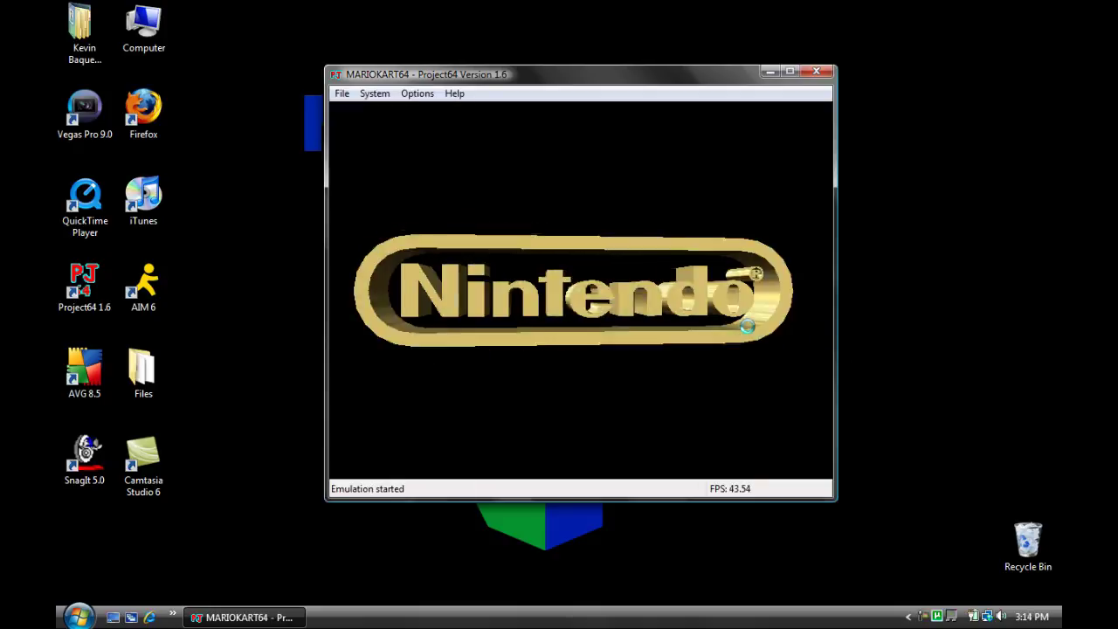
Step: Advance Mario Kart 64 past its title screen to the game selection screen
{"action": "left_click", "coordinate": [374, 93]}
{"action": "left_click", "coordinate": [384, 113]}
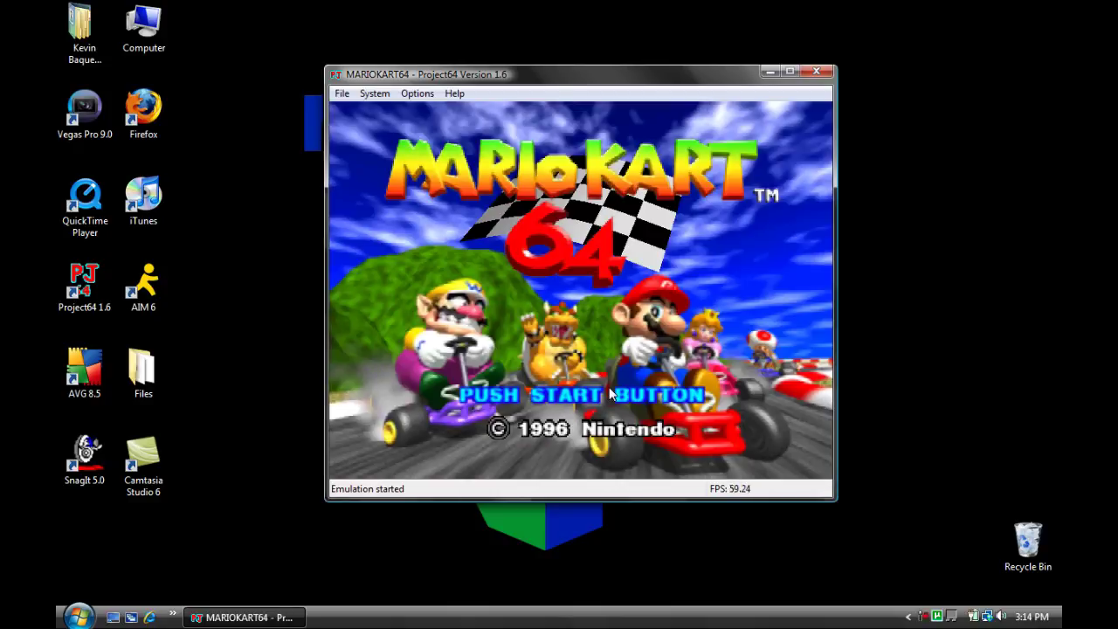
{"action": "key", "text": "Return"}
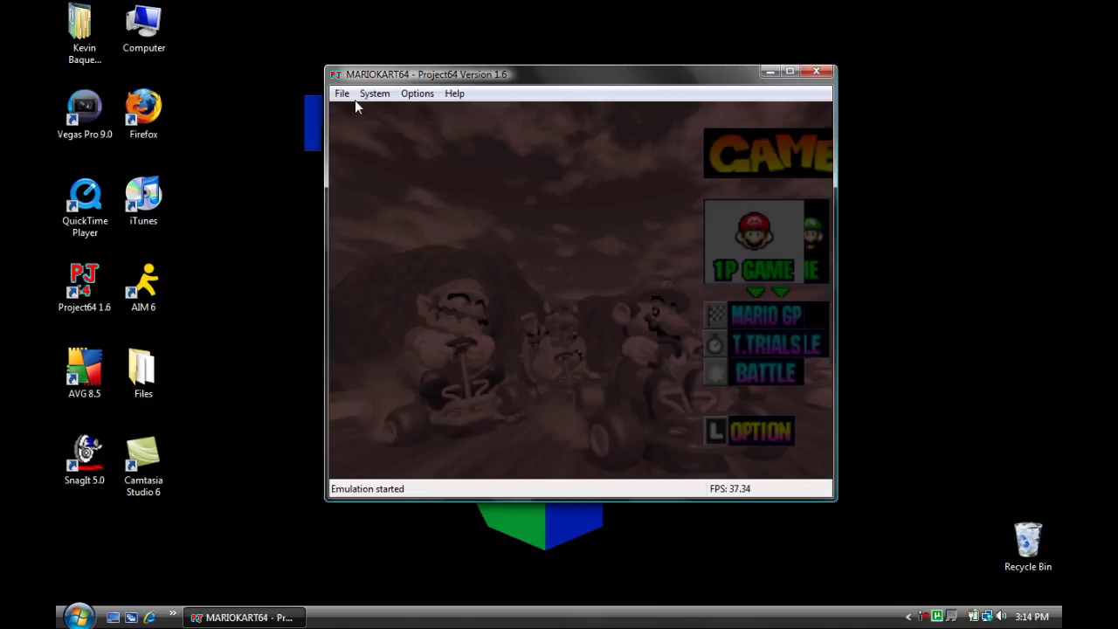
Step: End the Mario Kart 64 emulation and close Project64
{"action": "left_click", "coordinate": [343, 93]}
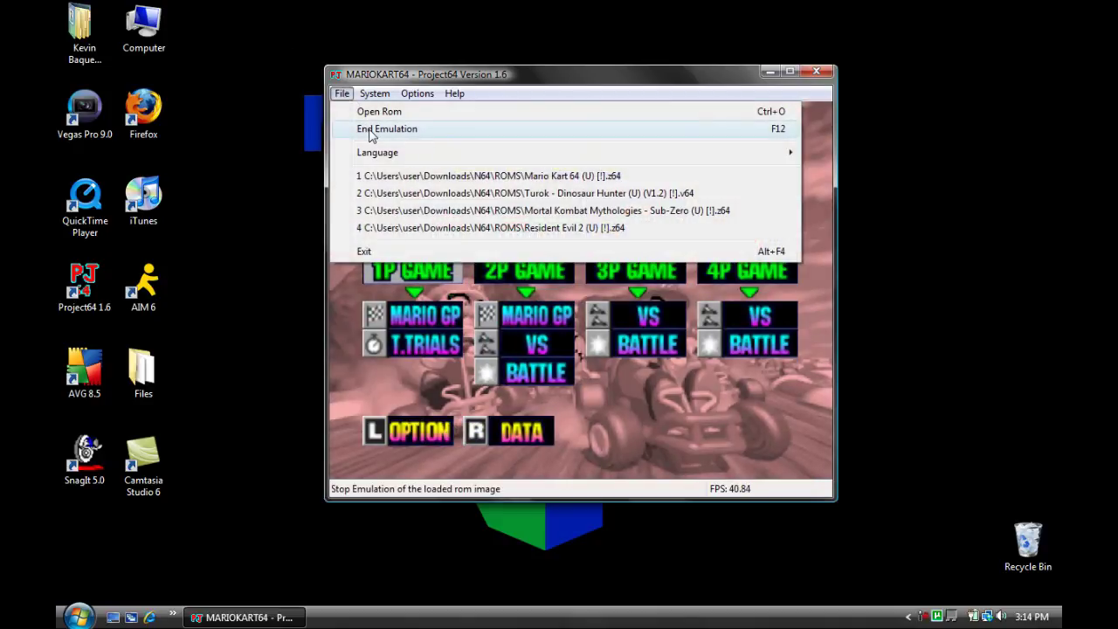
{"action": "left_click", "coordinate": [371, 130]}
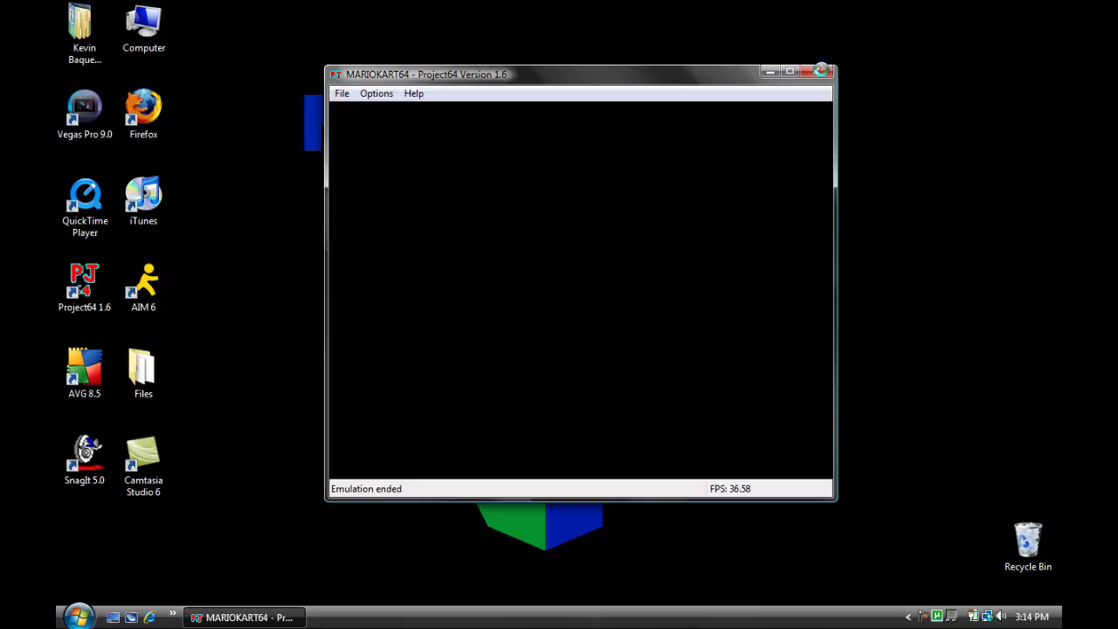
{"action": "left_click", "coordinate": [821, 69]}
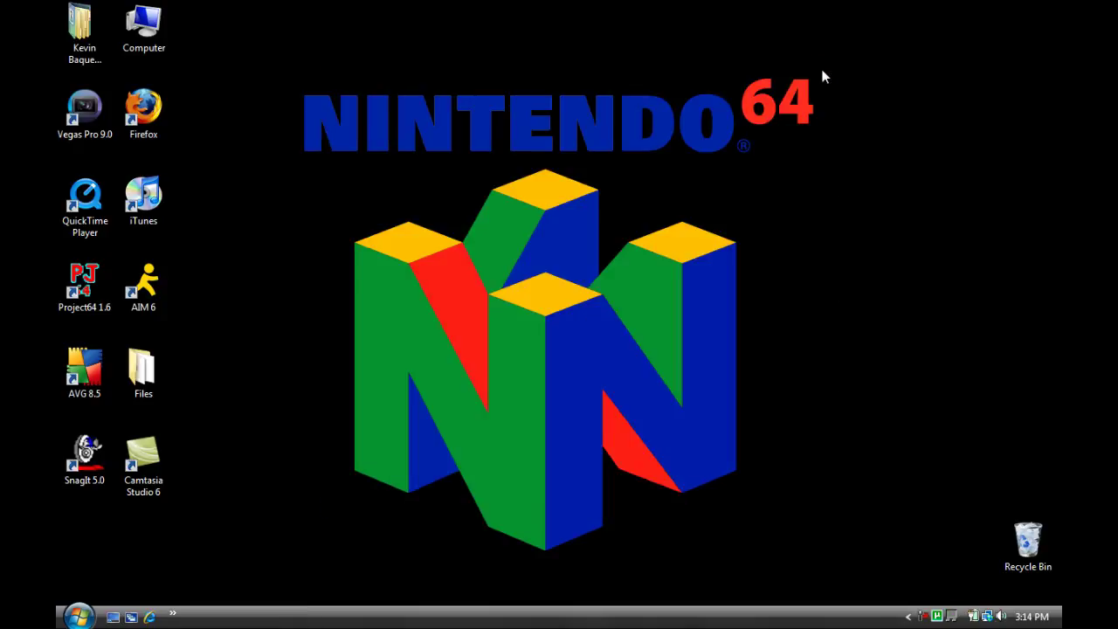
Step: Launch Firefox from the desktop and go to google.com
{"action": "double_click", "coordinate": [131, 122]}
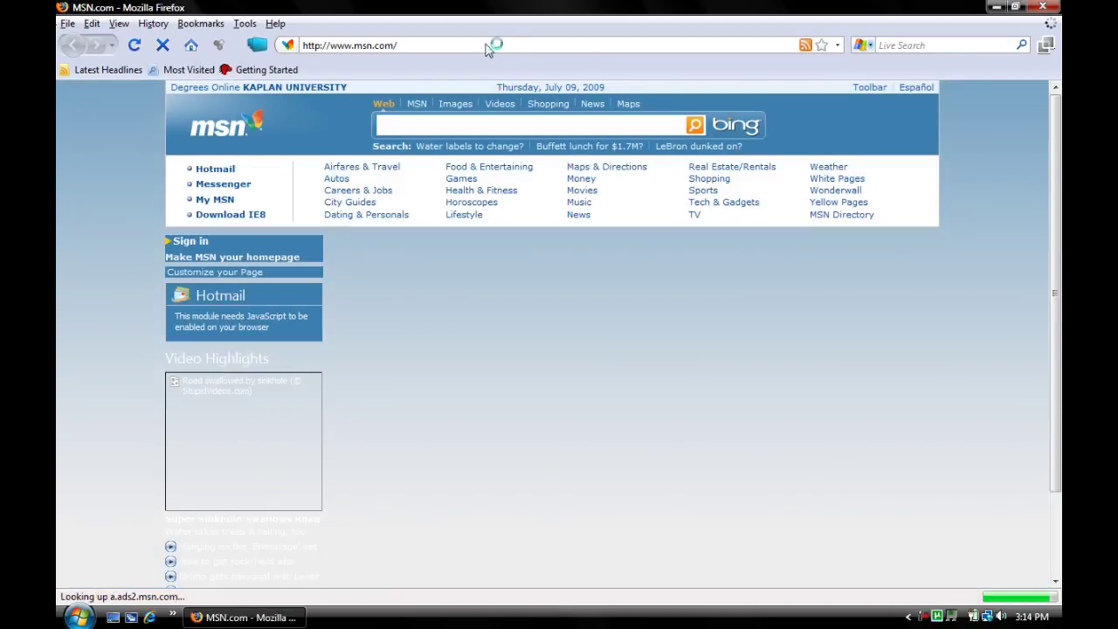
{"action": "left_click", "coordinate": [486, 45]}
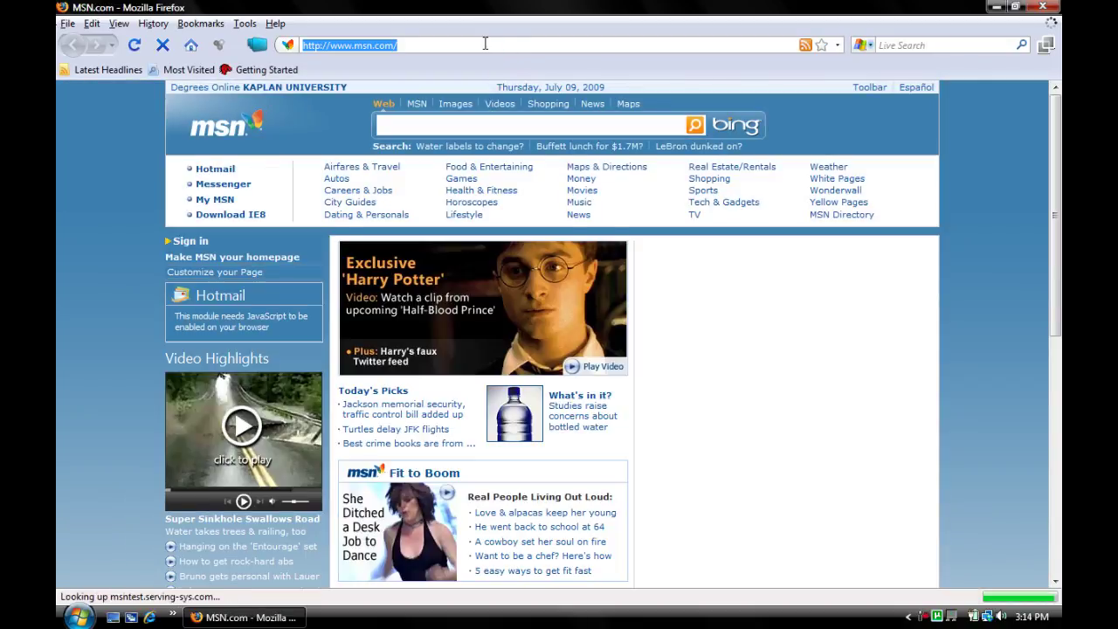
{"action": "type", "text": "google.com"}
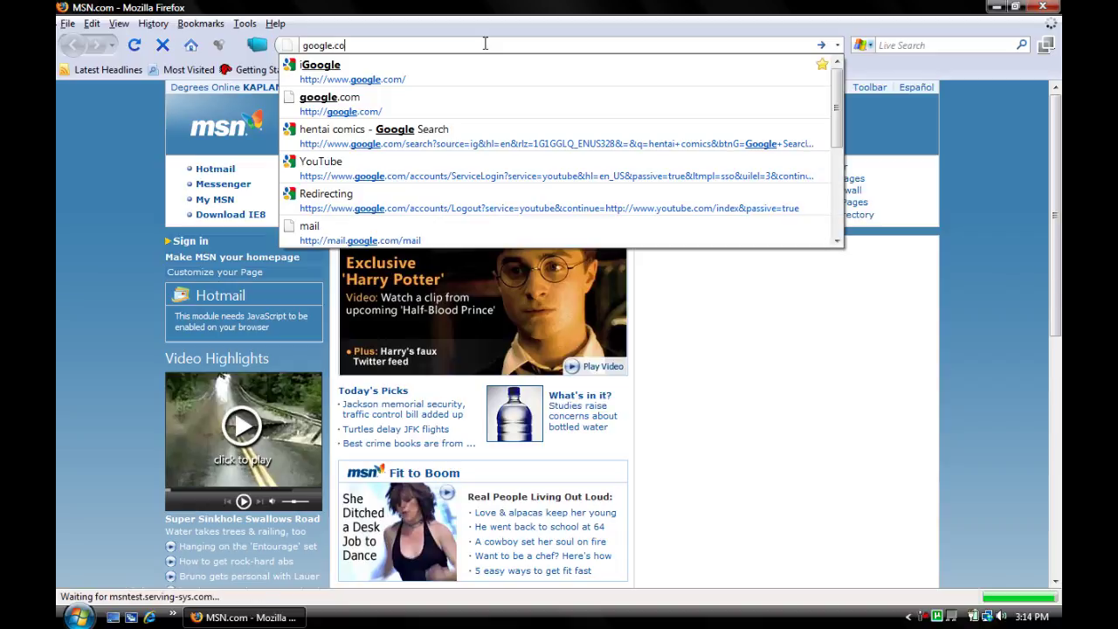
{"action": "key", "text": "Return"}
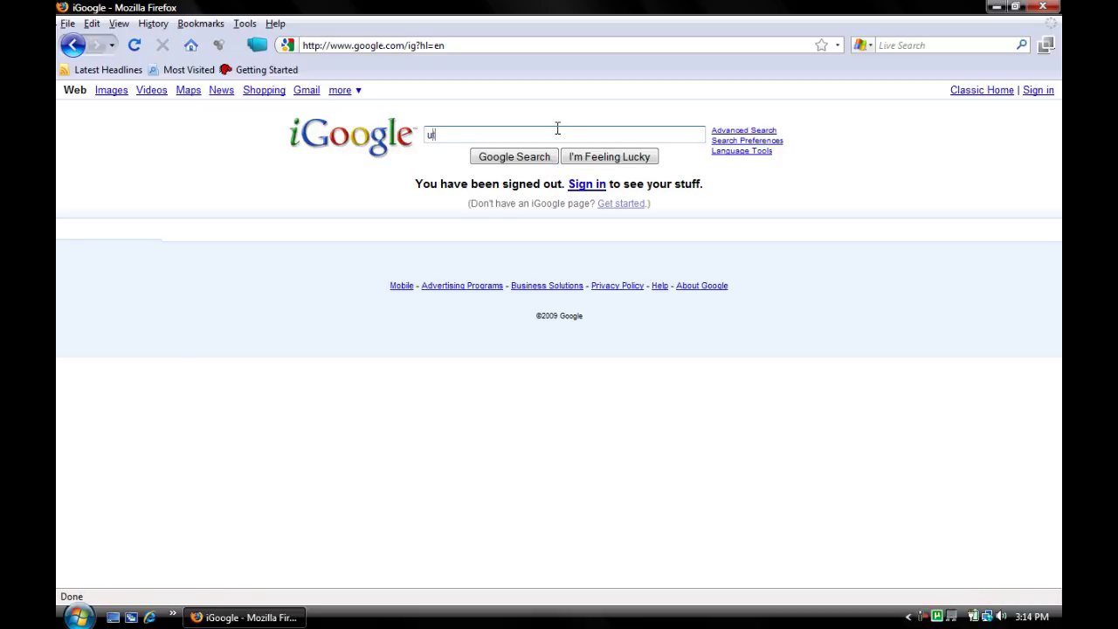
Step: Search Google for utorrent and open the official µTorrent website to view its free download page
{"action": "type", "text": "torrent"}
{"action": "key", "text": "Return"}
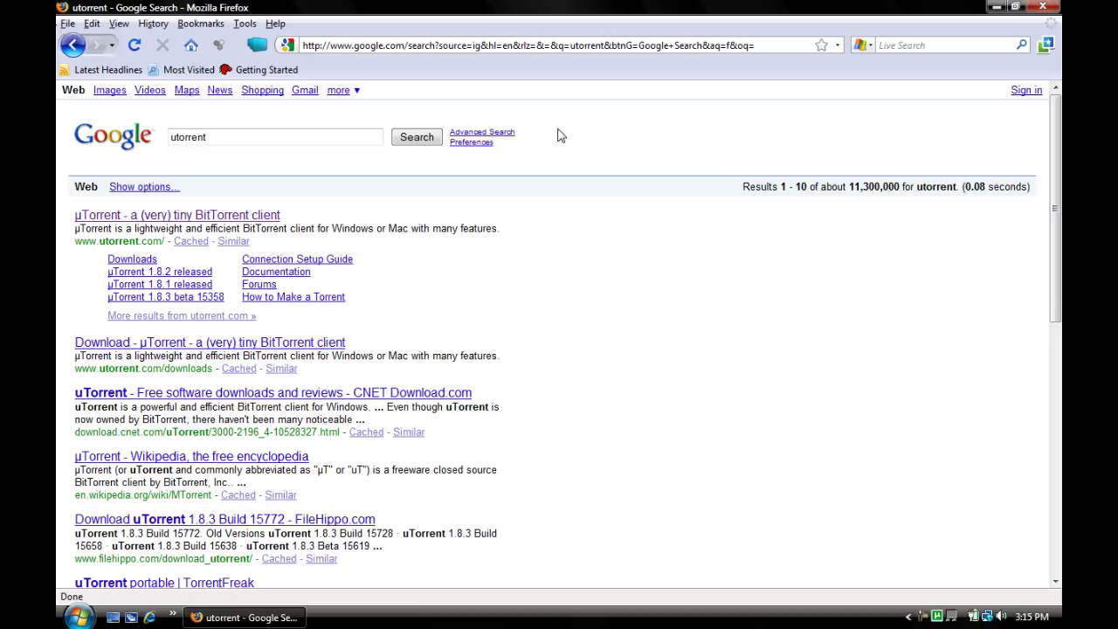
{"action": "left_click", "coordinate": [191, 218]}
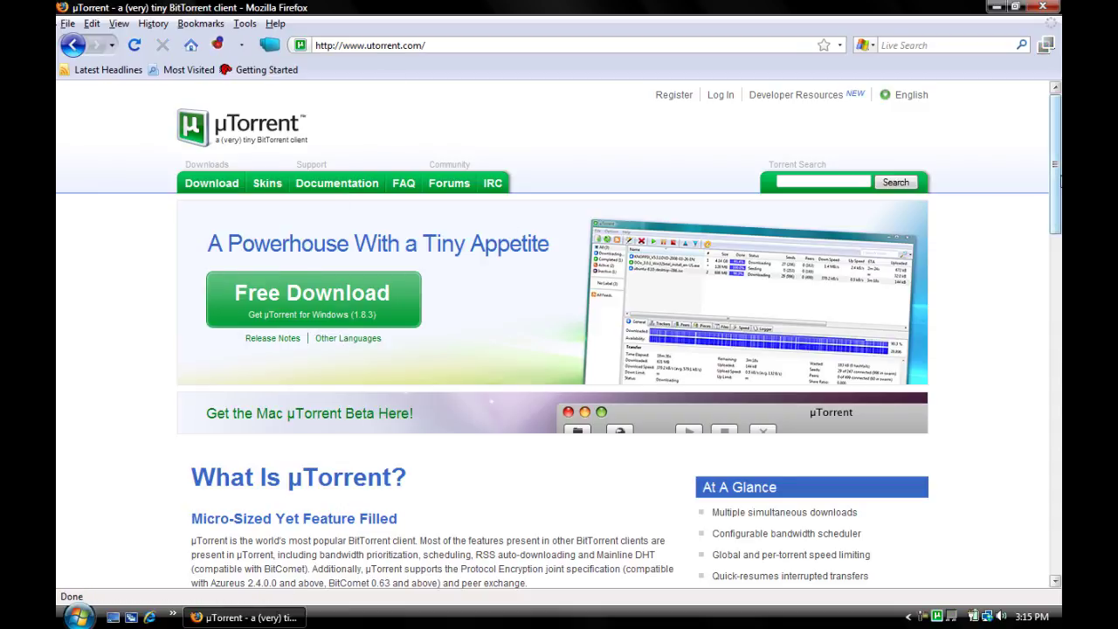
{"action": "scroll", "coordinate": [491, 227], "scroll_direction": "down", "scroll_amount": 5}
{"action": "scroll", "coordinate": [491, 227], "scroll_direction": "up", "scroll_amount": 5}
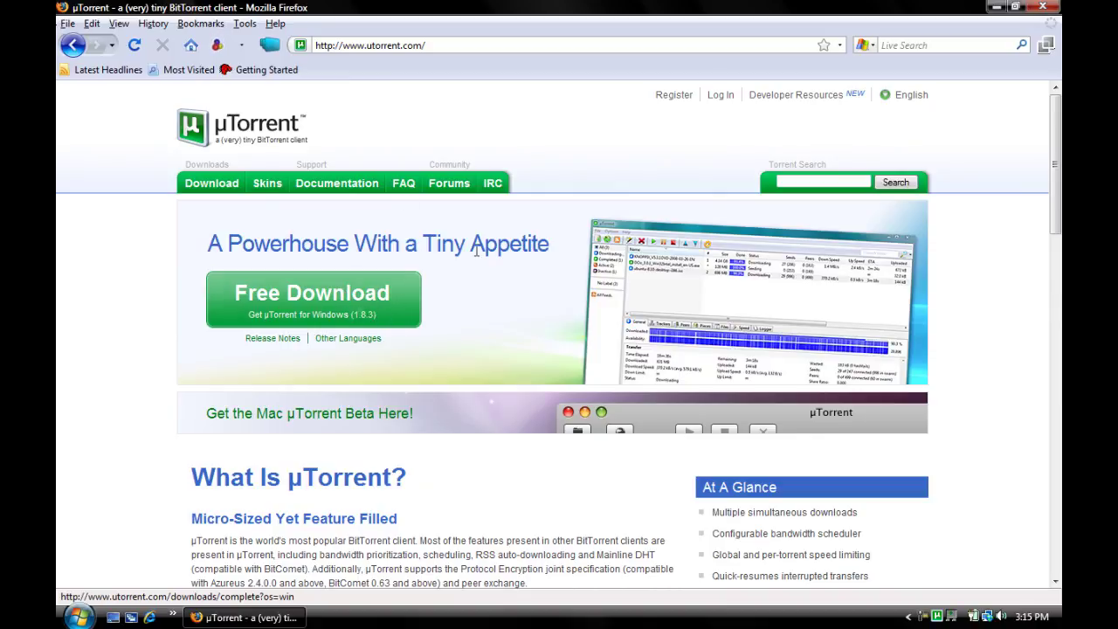
Step: Minimize Firefox and open the Torrent folder inside the desktop's Files folder
{"action": "left_click", "coordinate": [996, 6]}
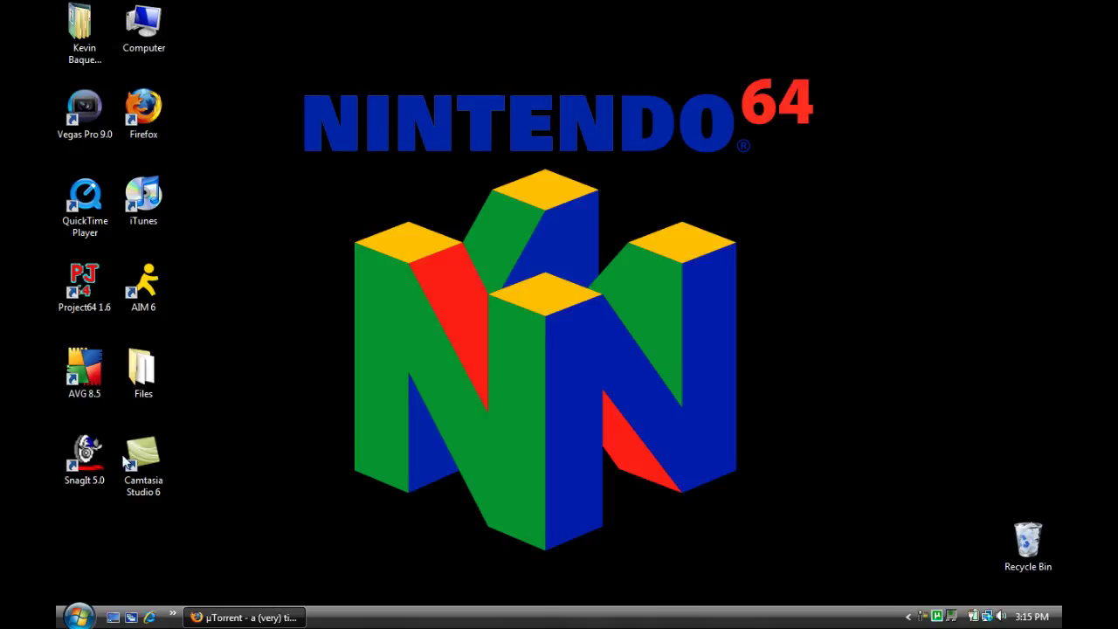
{"action": "double_click", "coordinate": [145, 368]}
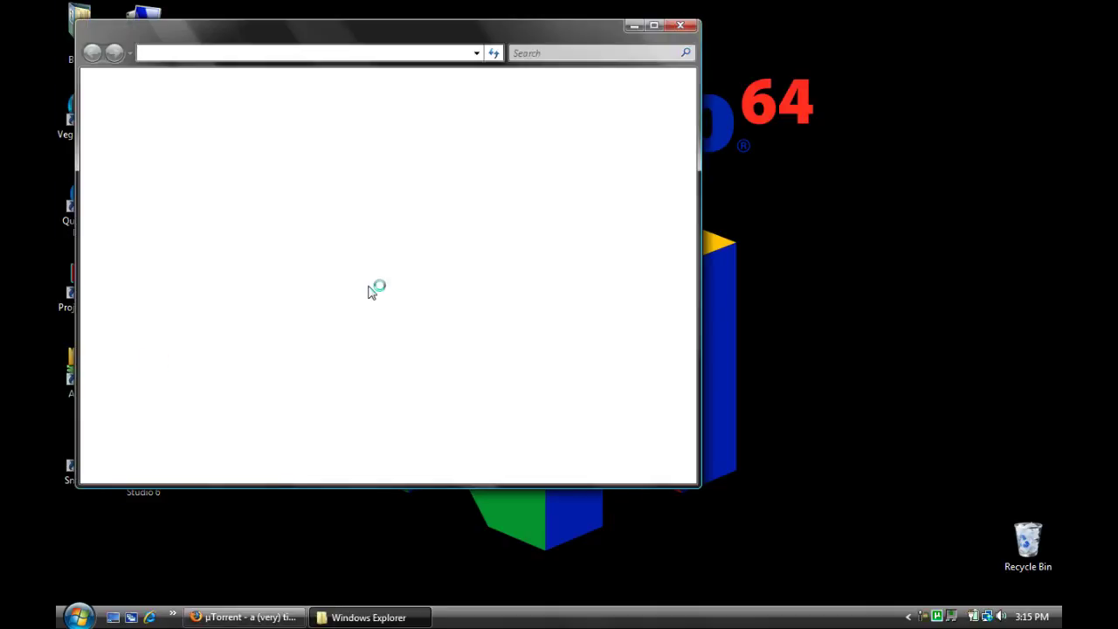
{"action": "double_click", "coordinate": [247, 132]}
Step: Move the µTorrent shortcut from the Torrent folder onto the desktop, close the folder, and place the shortcut beside Camtasia Studio 6
{"action": "mouse_move", "coordinate": [302, 116]}
{"action": "left_mouse_down"}
{"action": "mouse_move", "coordinate": [276, 252]}
{"action": "mouse_move", "coordinate": [298, 129]}
{"action": "left_mouse_up"}
{"action": "left_click", "coordinate": [306, 145]}
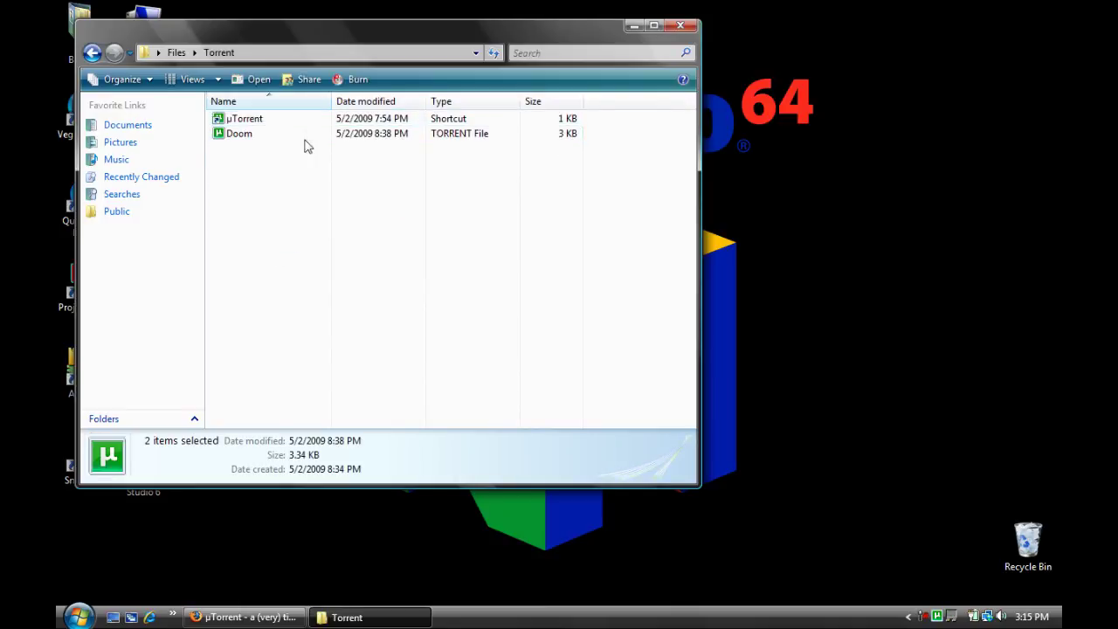
{"action": "double_click", "coordinate": [304, 119]}
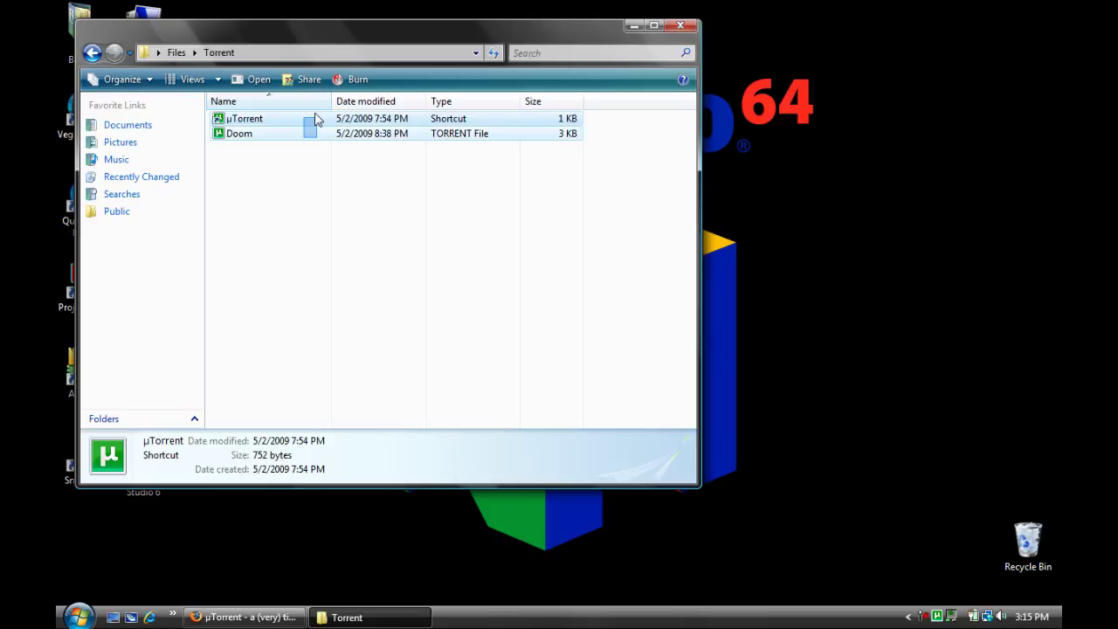
{"action": "left_click_drag", "start_coordinate": [305, 117], "coordinate": [277, 10]}
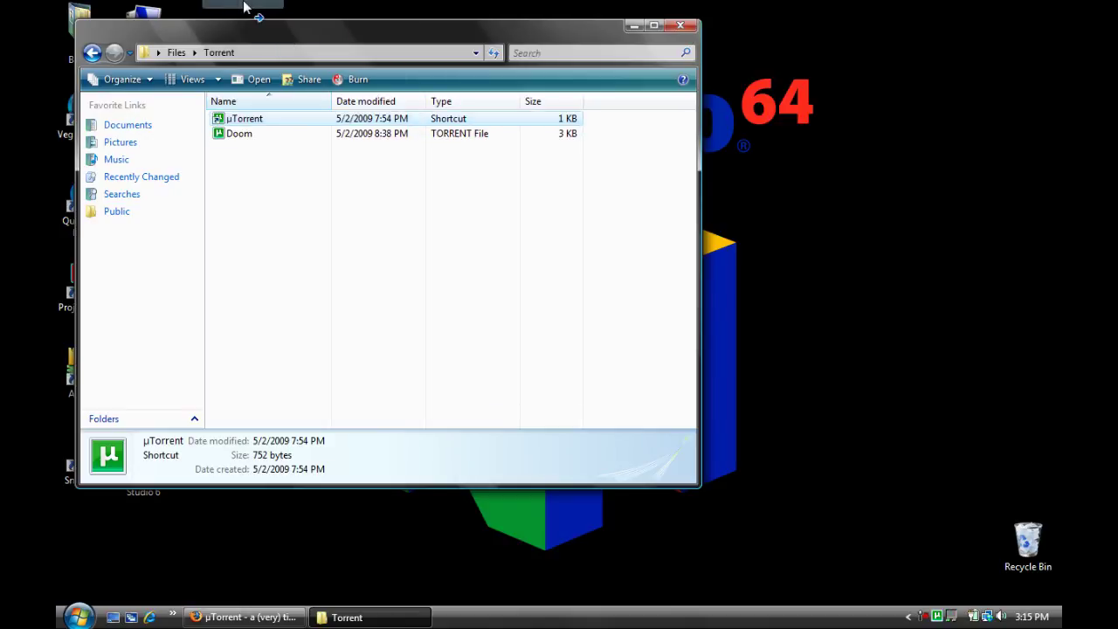
{"action": "left_click", "coordinate": [678, 26]}
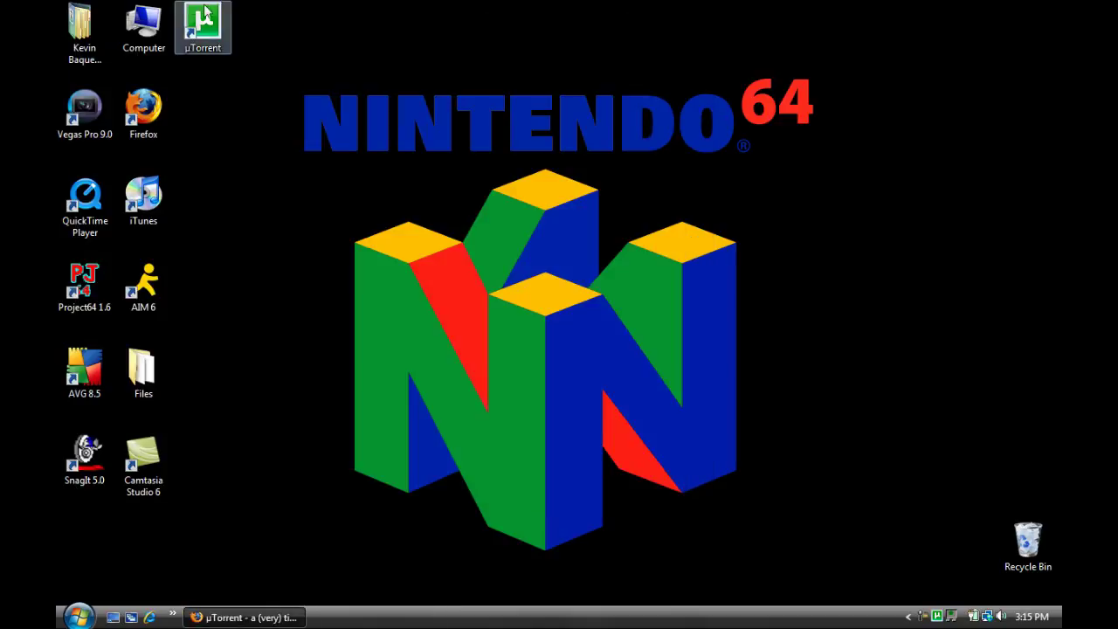
{"action": "left_click_drag", "start_coordinate": [208, 19], "coordinate": [211, 505]}
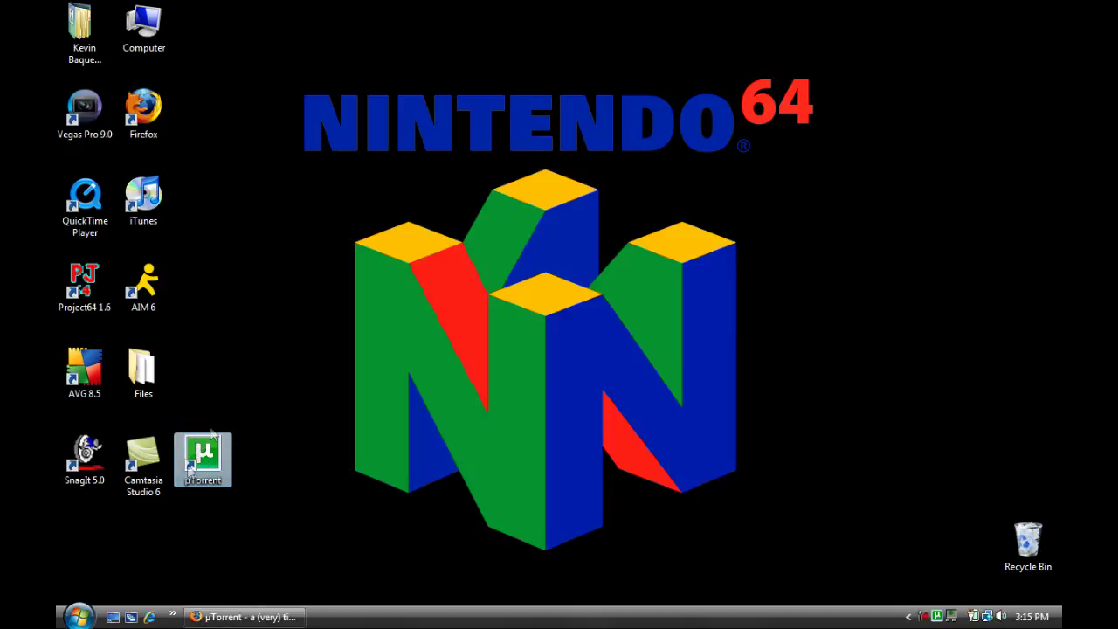
Step: Switch back to Firefox and go to google.com
{"action": "left_click", "coordinate": [295, 619]}
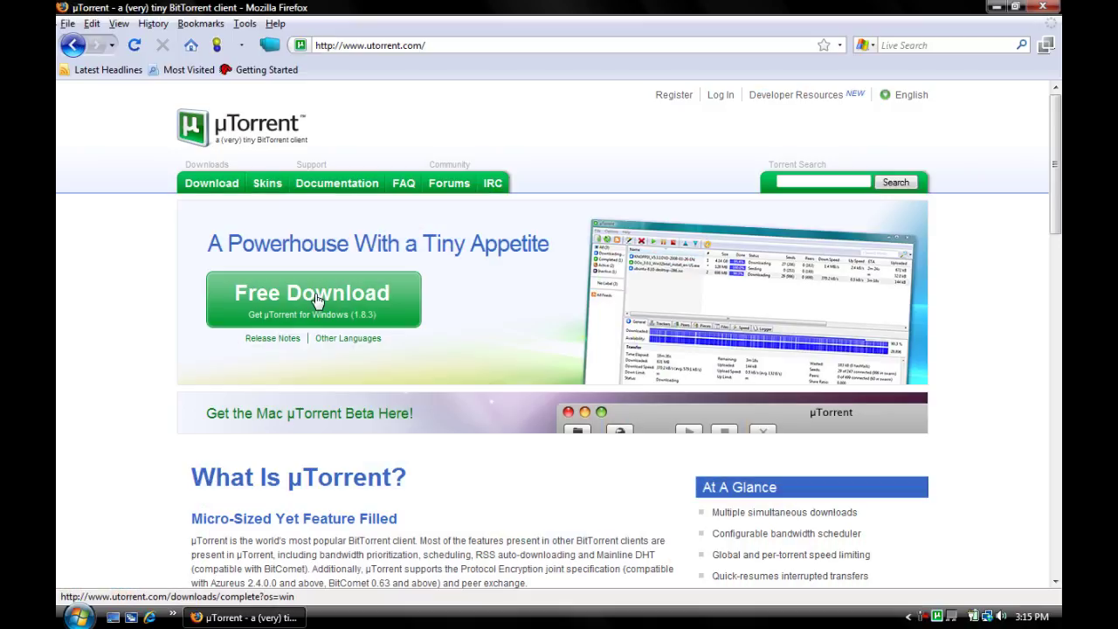
{"action": "left_click", "coordinate": [357, 44]}
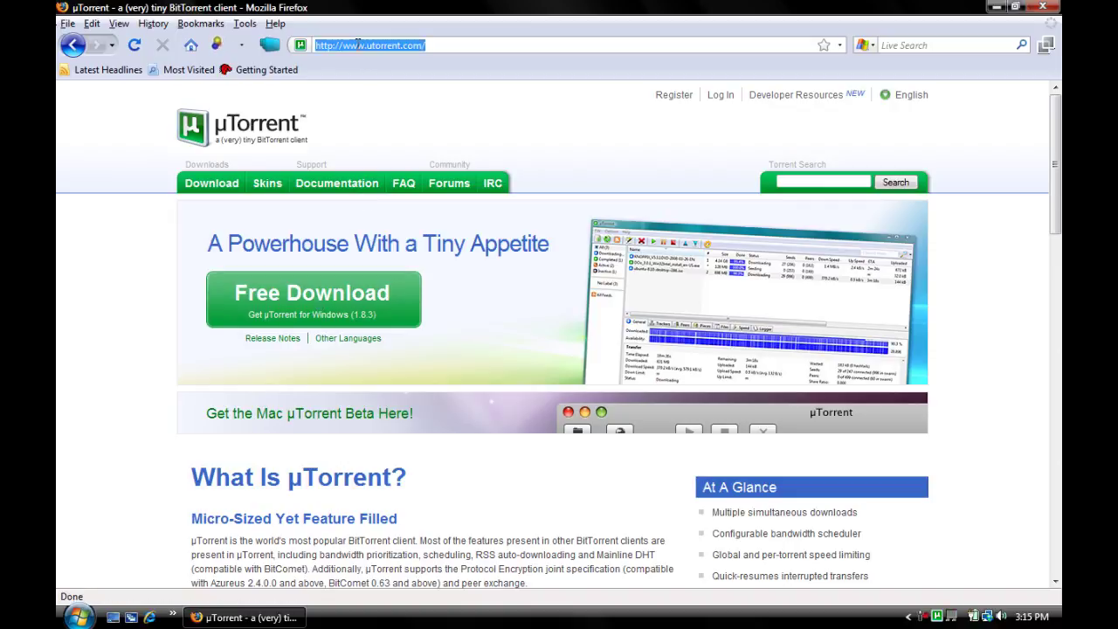
{"action": "type", "text": "google.com"}
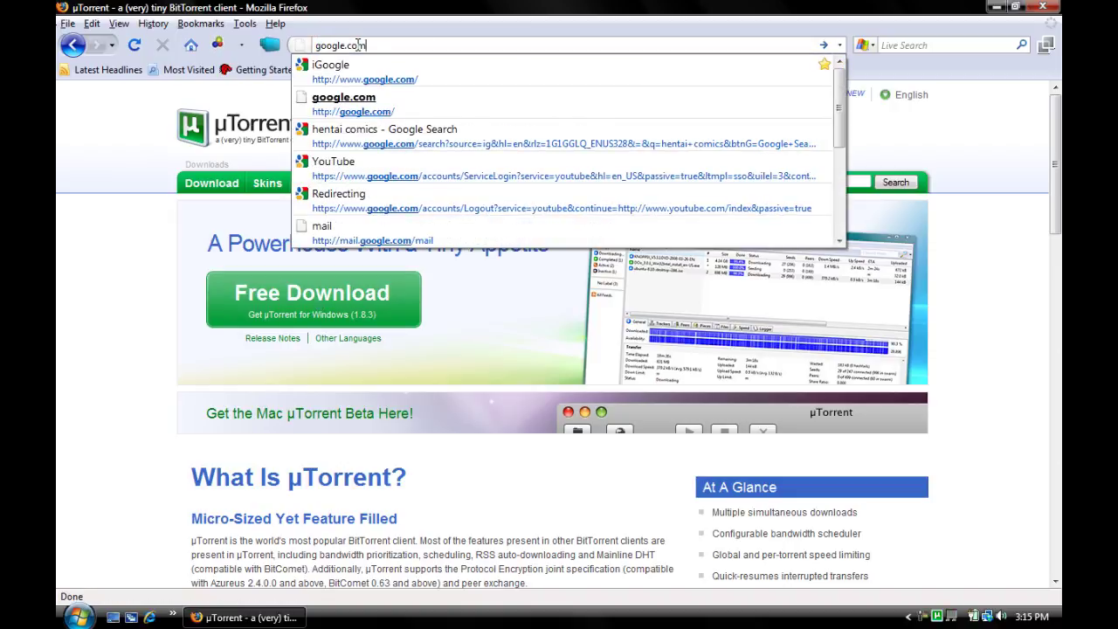
{"action": "key", "text": "Return"}
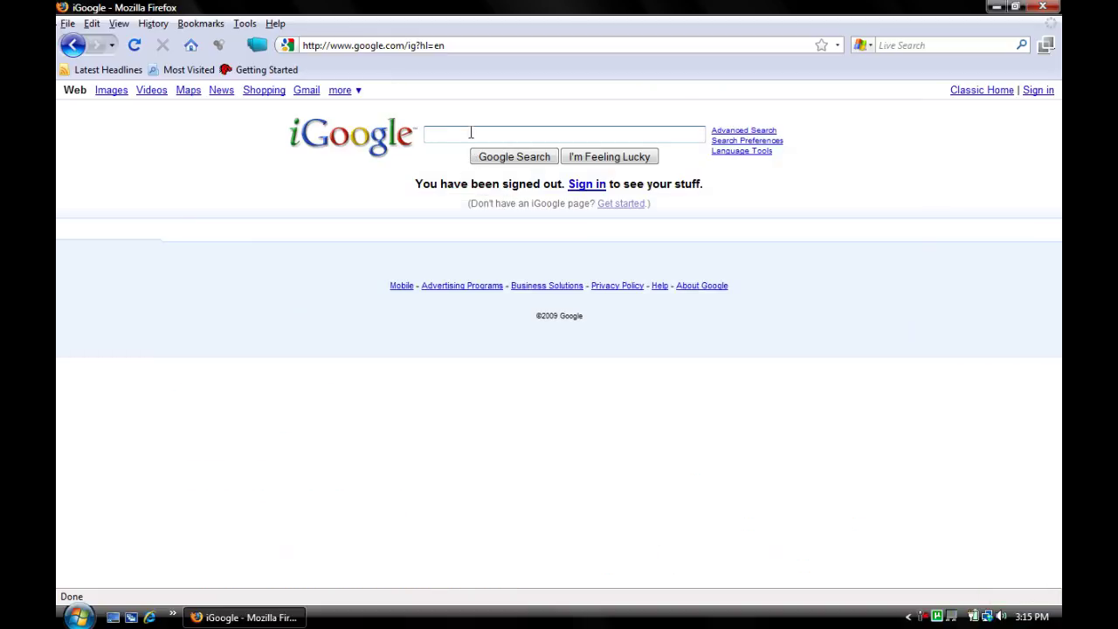
Step: Search Google for isohunt and open the isoHunt BitTorrent search engine's homepage
{"action": "type", "text": "isohunt"}
{"action": "key", "text": "Return"}
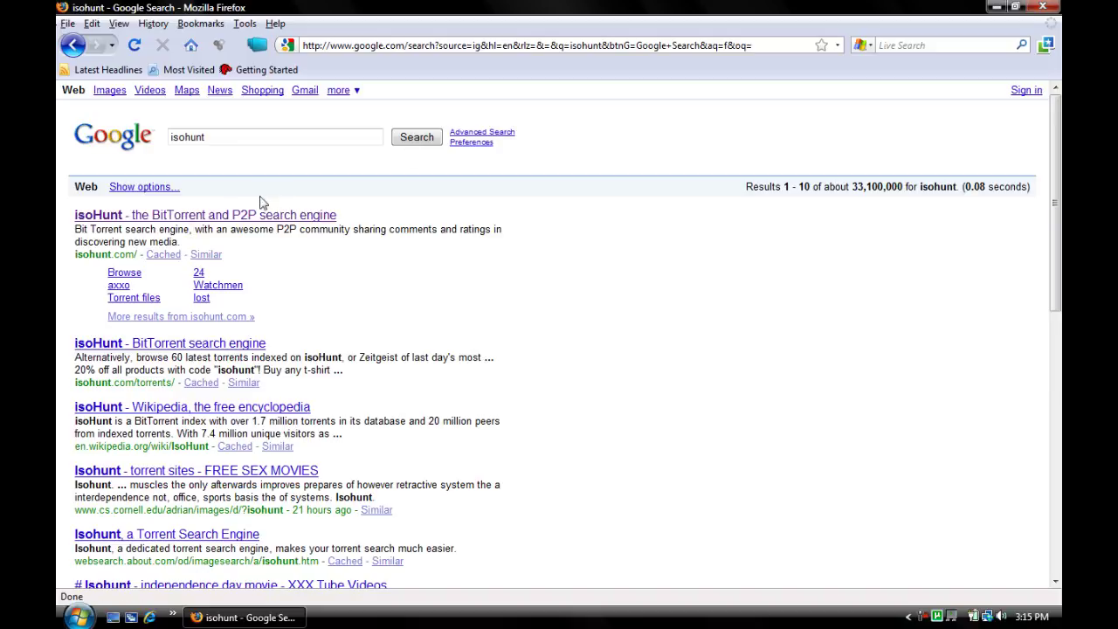
{"action": "left_click", "coordinate": [251, 217]}
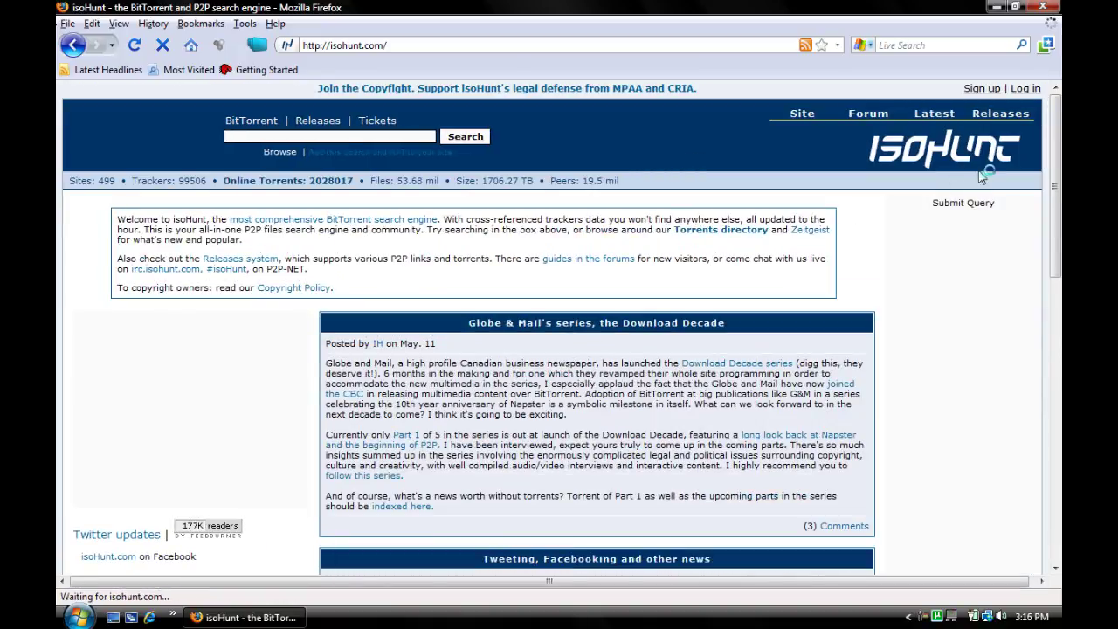
{"action": "left_click_drag", "start_coordinate": [1057, 157], "coordinate": [1059, 281]}
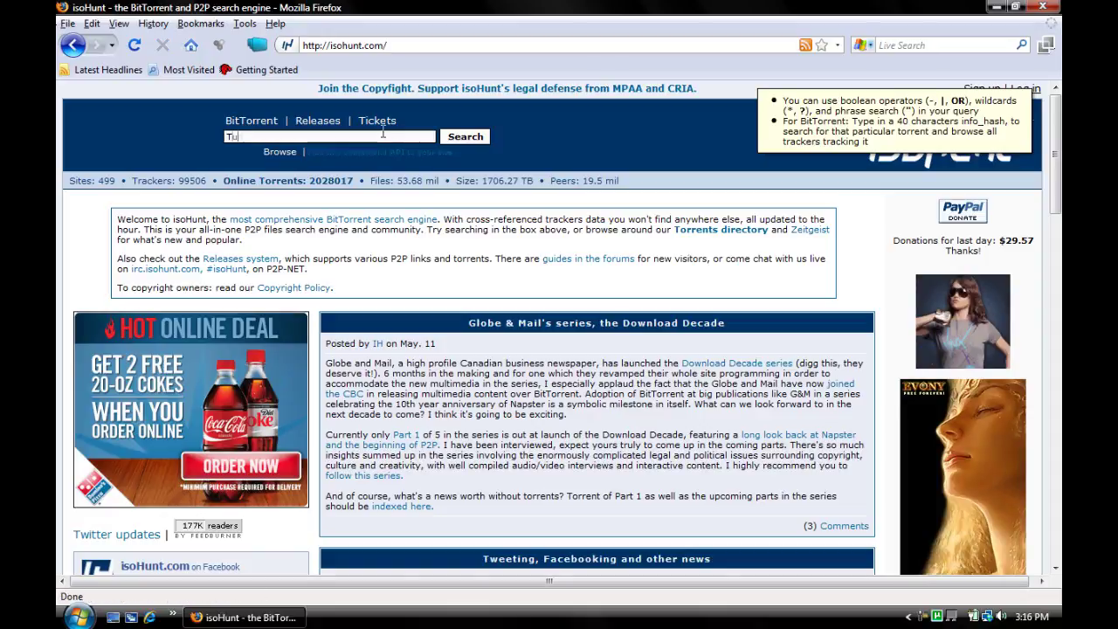
Step: Search isoHunt for "Turok The Dinosaur Hunter" and look through the list of torrents
{"action": "type", "text": "rok Th"}
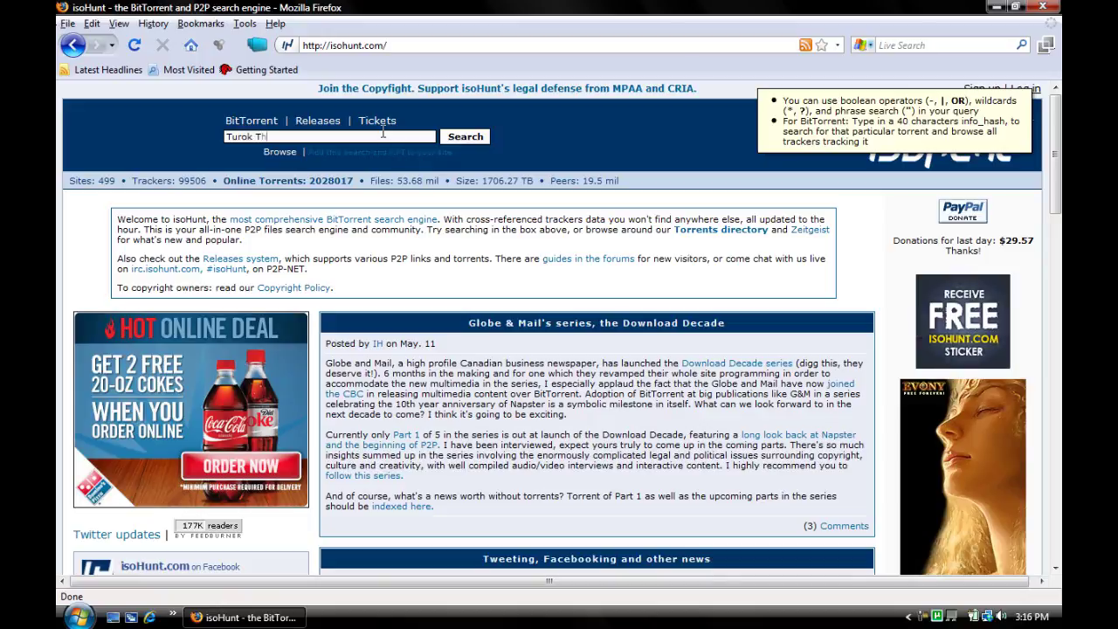
{"action": "type", "text": "e Dinosaur"}
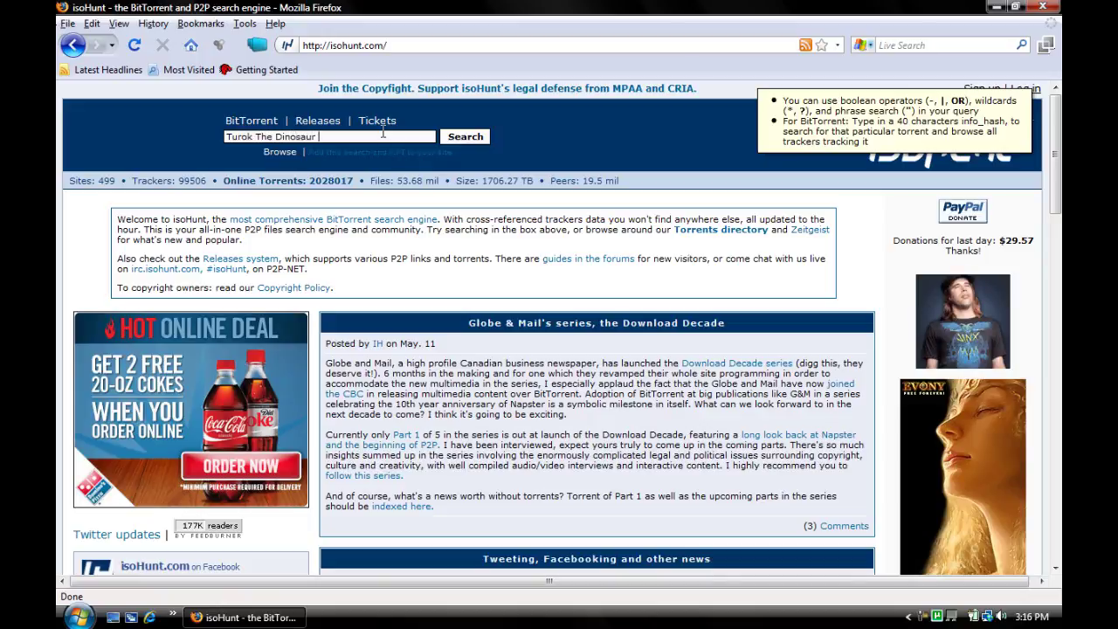
{"action": "type", "text": " Hunter"}
{"action": "key", "text": "Return"}
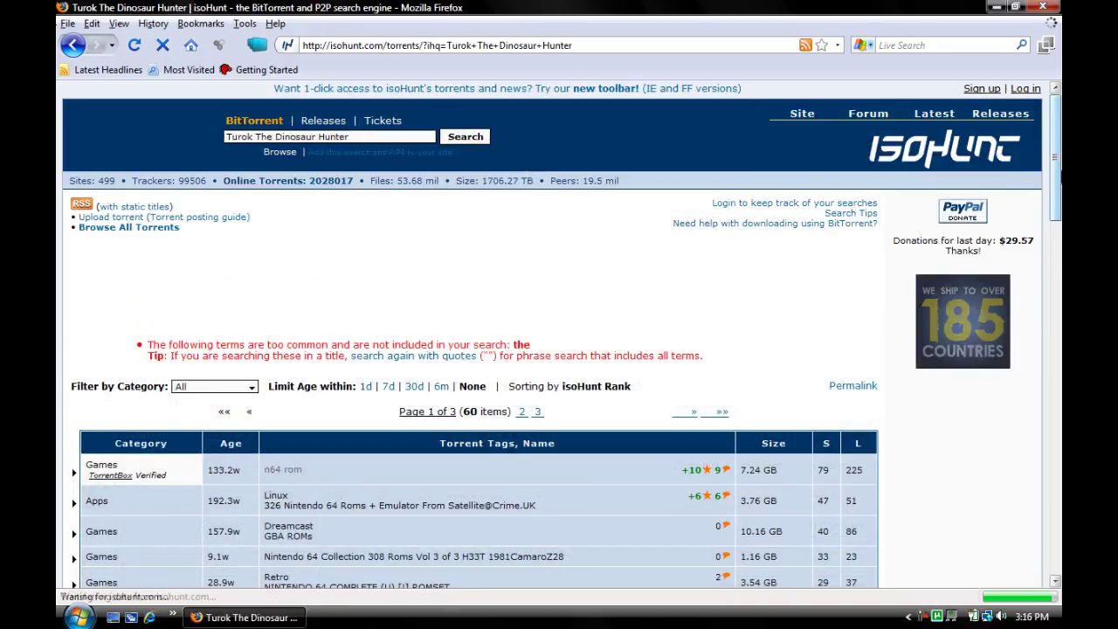
{"action": "scroll", "coordinate": [1058, 186], "scroll_direction": "down", "scroll_amount": 1}
{"action": "left_click", "coordinate": [1050, 272]}
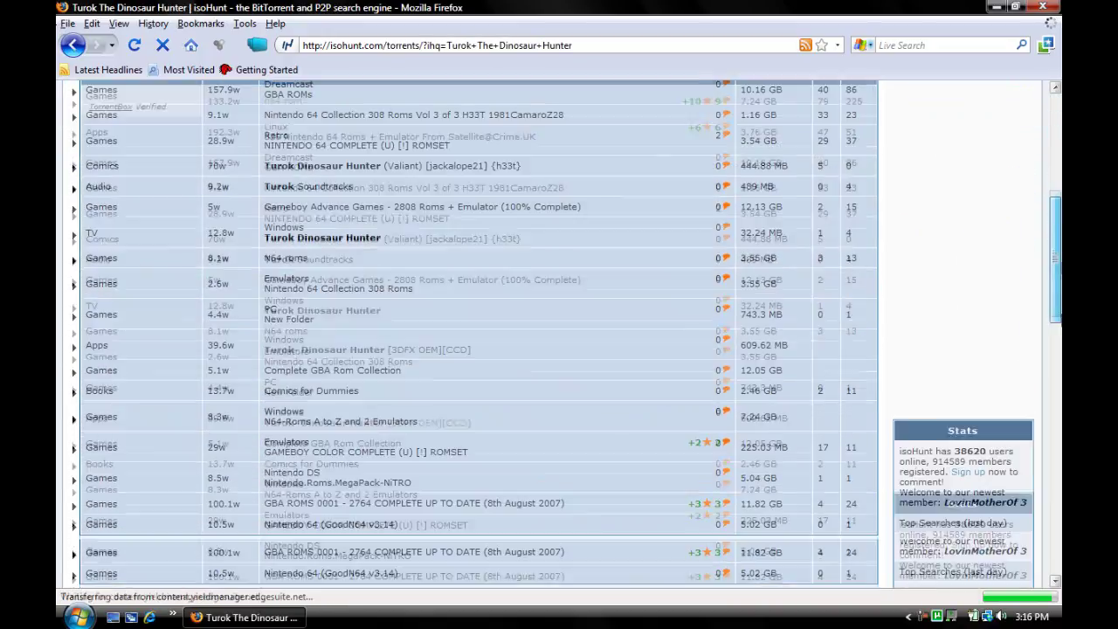
{"action": "scroll", "coordinate": [1050, 242], "scroll_direction": "up", "scroll_amount": 10}
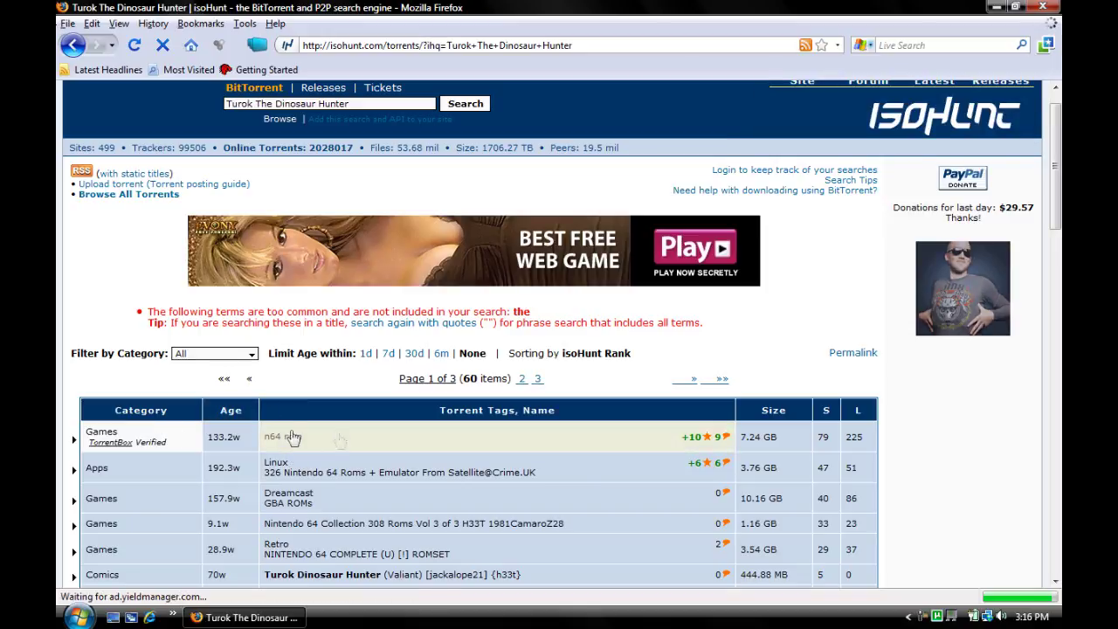
Step: Open the details page of the n64 rom torrent and look through its list of ROM files
{"action": "left_click", "coordinate": [291, 439]}
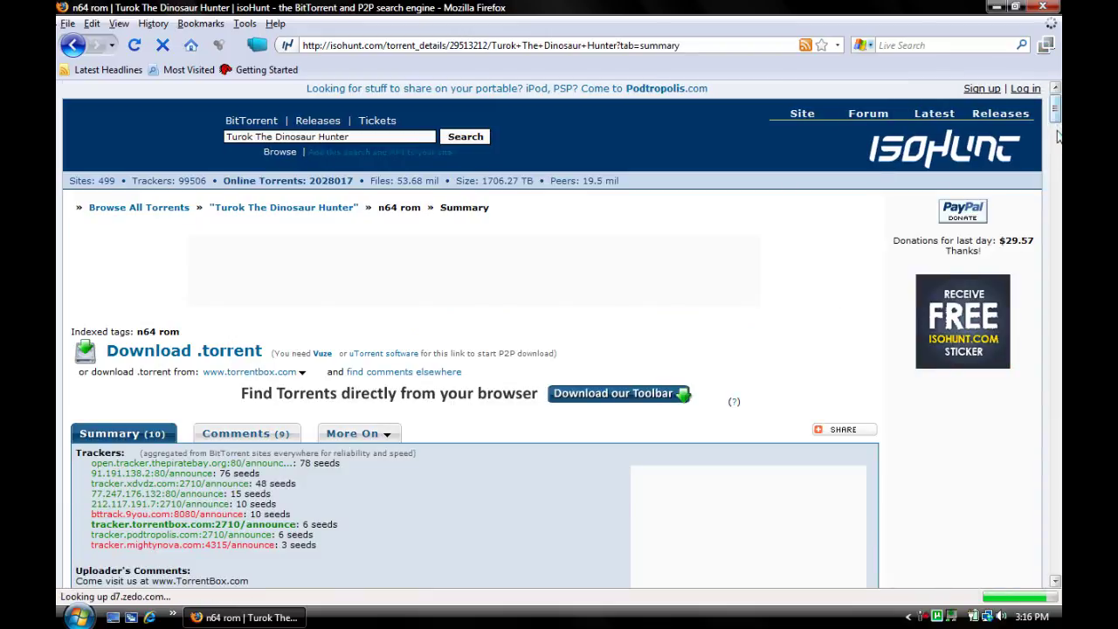
{"action": "scroll", "coordinate": [1057, 135], "scroll_direction": "down", "scroll_amount": 5}
{"action": "scroll", "coordinate": [1060, 217], "scroll_direction": "down", "scroll_amount": 10}
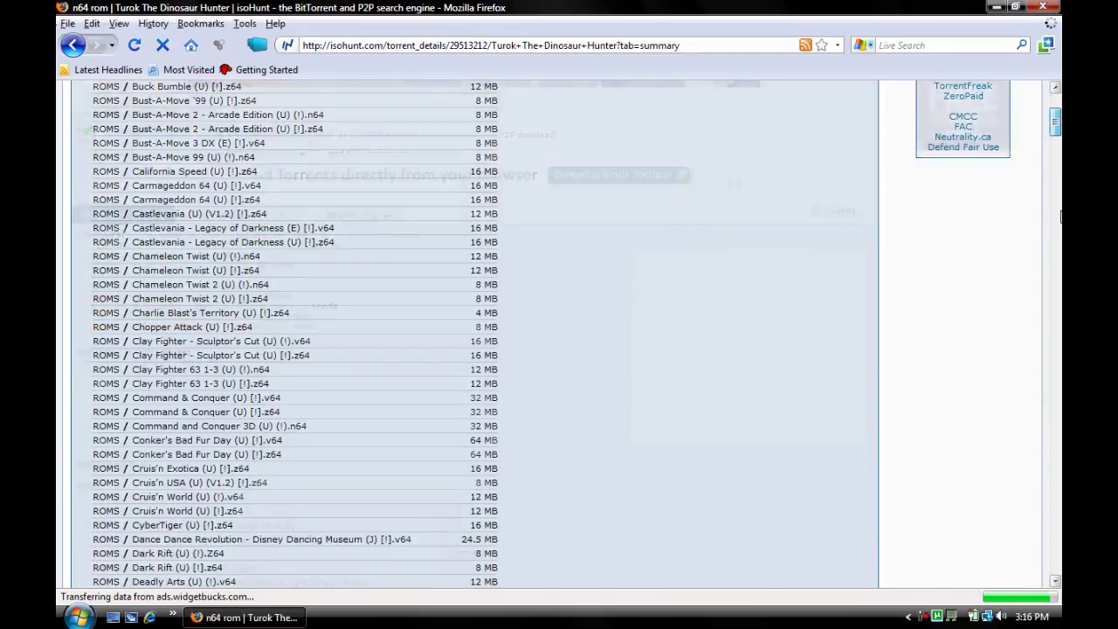
{"action": "left_click_drag", "start_coordinate": [1056, 217], "coordinate": [1056, 264]}
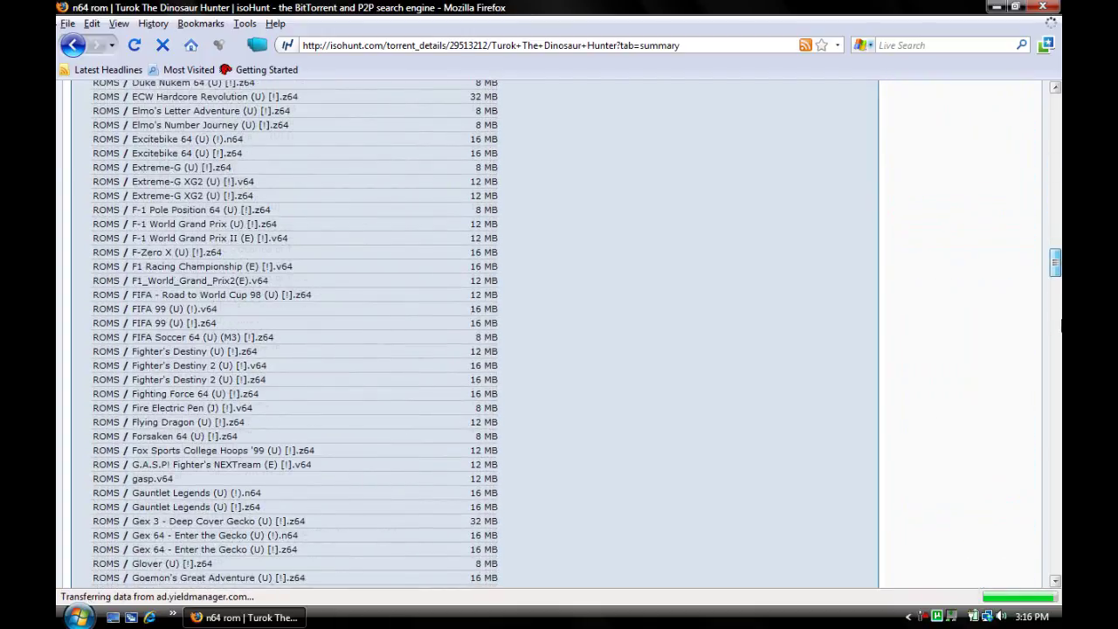
{"action": "left_click_drag", "start_coordinate": [1060, 325], "coordinate": [1055, 105]}
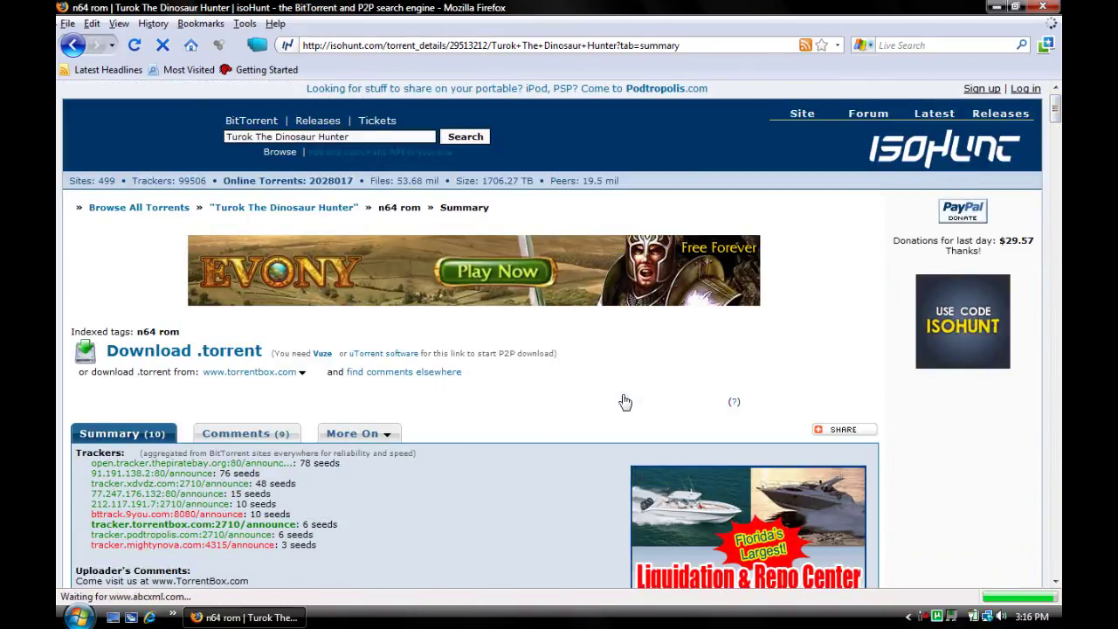
Step: Start downloading the n64 rom .torrent file, agree to leave the page, and check the µTorrent window for it
{"action": "left_click", "coordinate": [216, 353]}
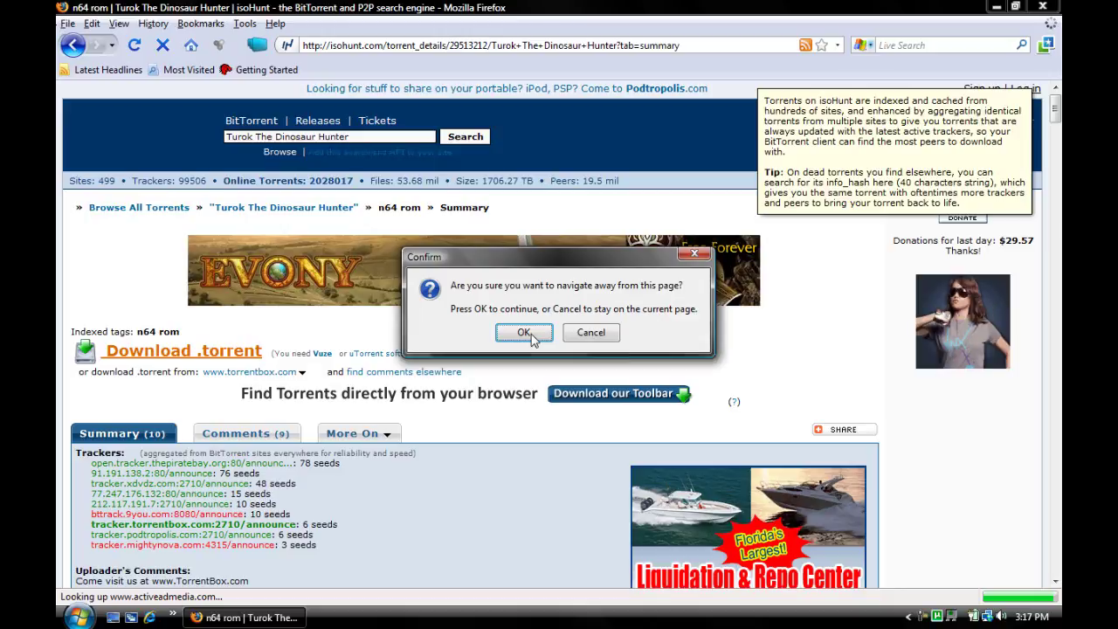
{"action": "left_click", "coordinate": [589, 332]}
{"action": "left_click", "coordinate": [183, 350]}
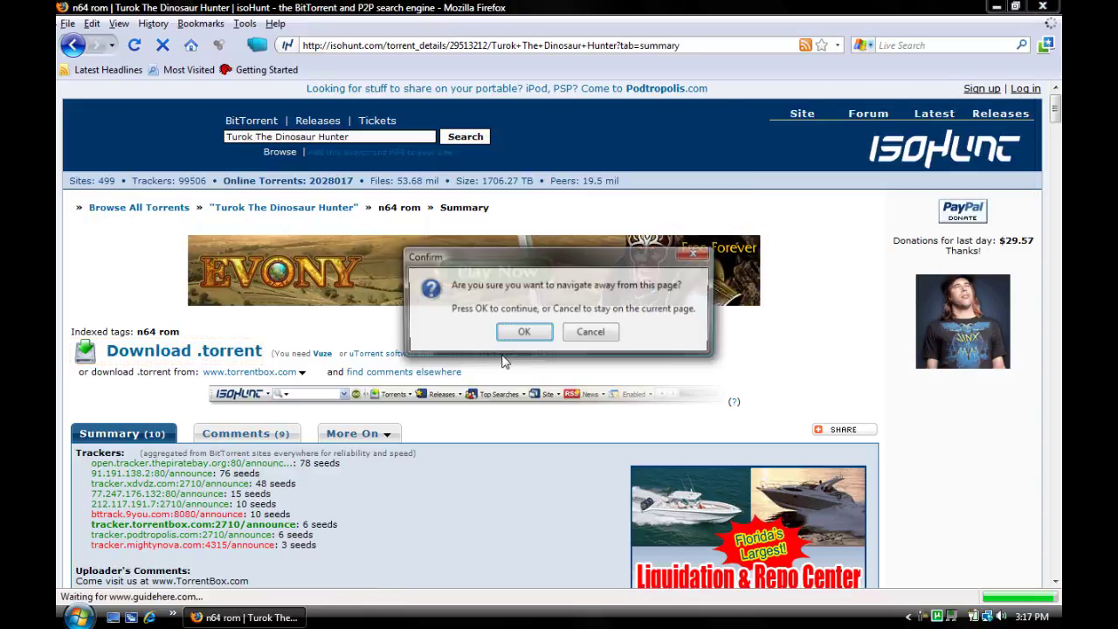
{"action": "left_click", "coordinate": [524, 332]}
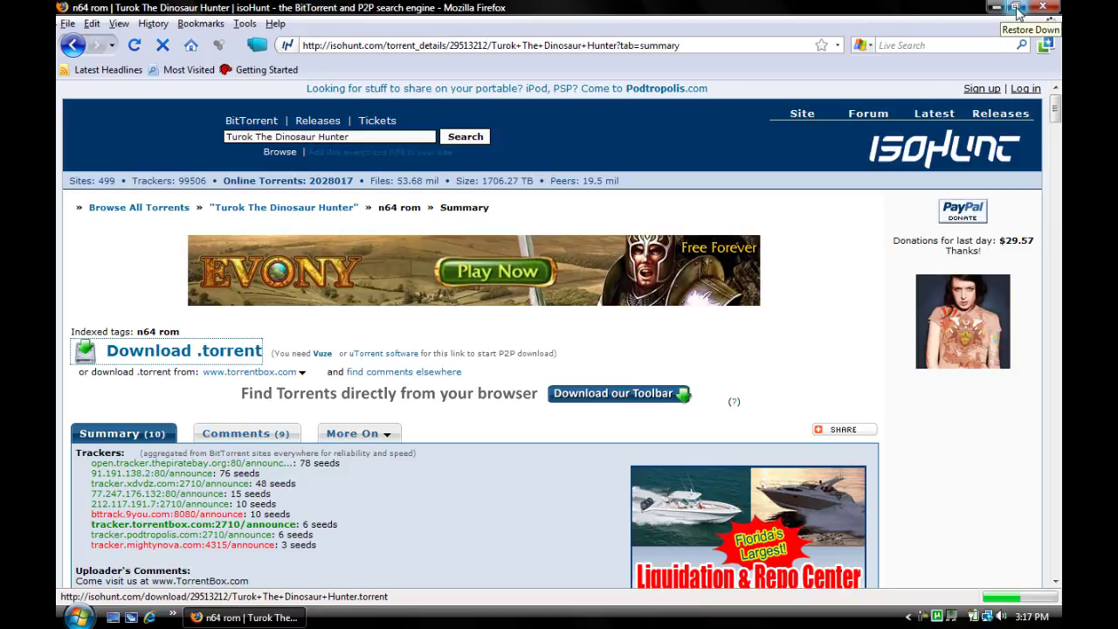
{"action": "left_click", "coordinate": [1000, 10]}
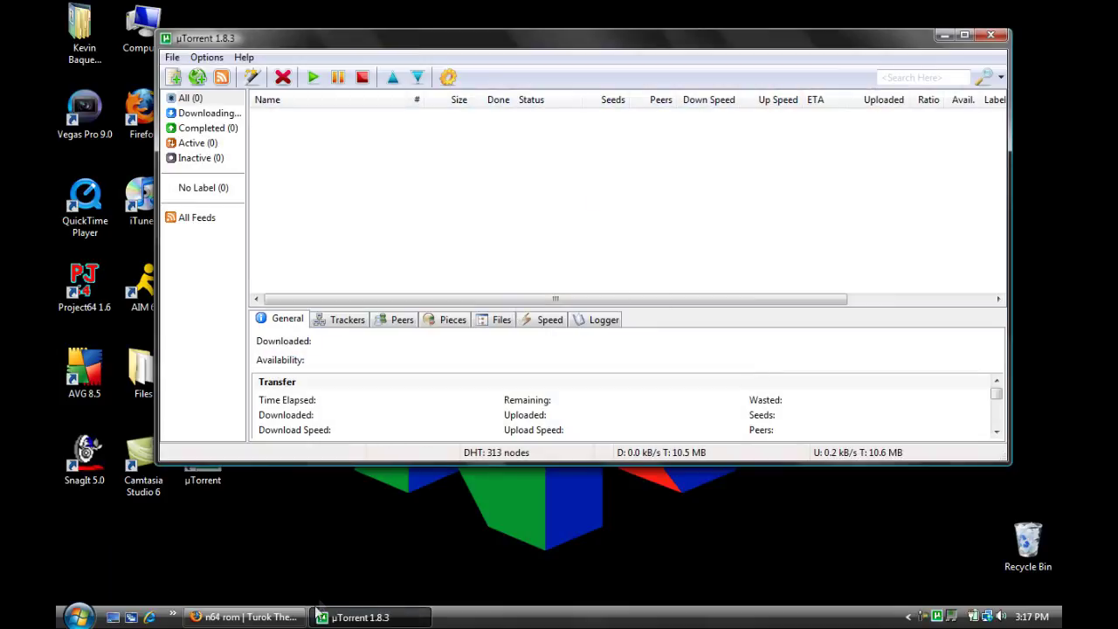
{"action": "left_click", "coordinate": [378, 537]}
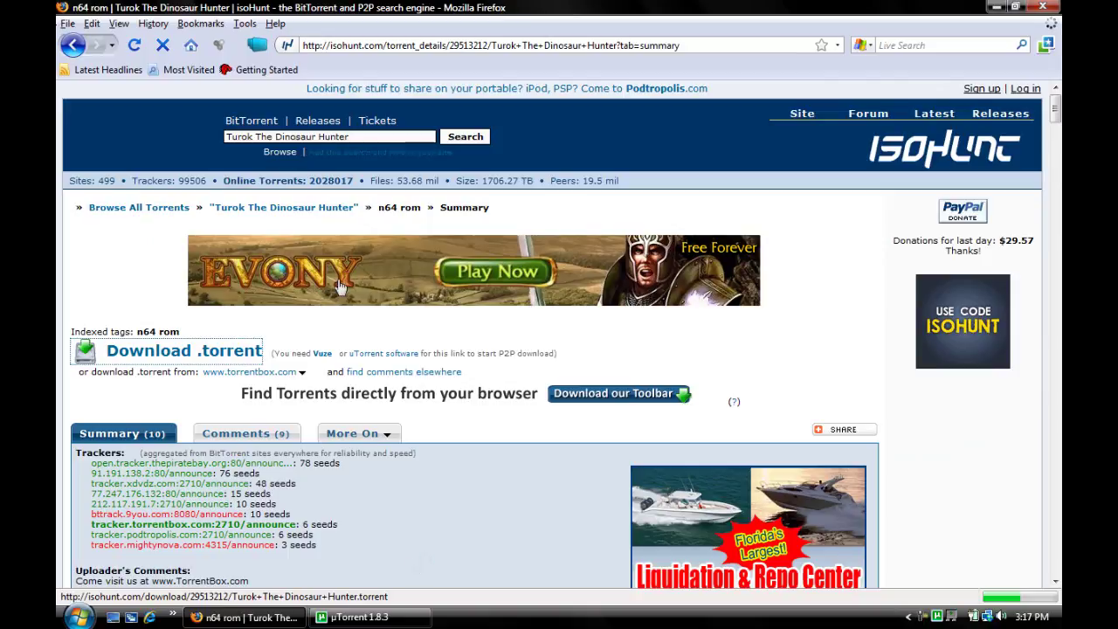
Step: Request the n64 rom .torrent file again on isoHunt and open it with µTorrent (default)
{"action": "left_click", "coordinate": [219, 354]}
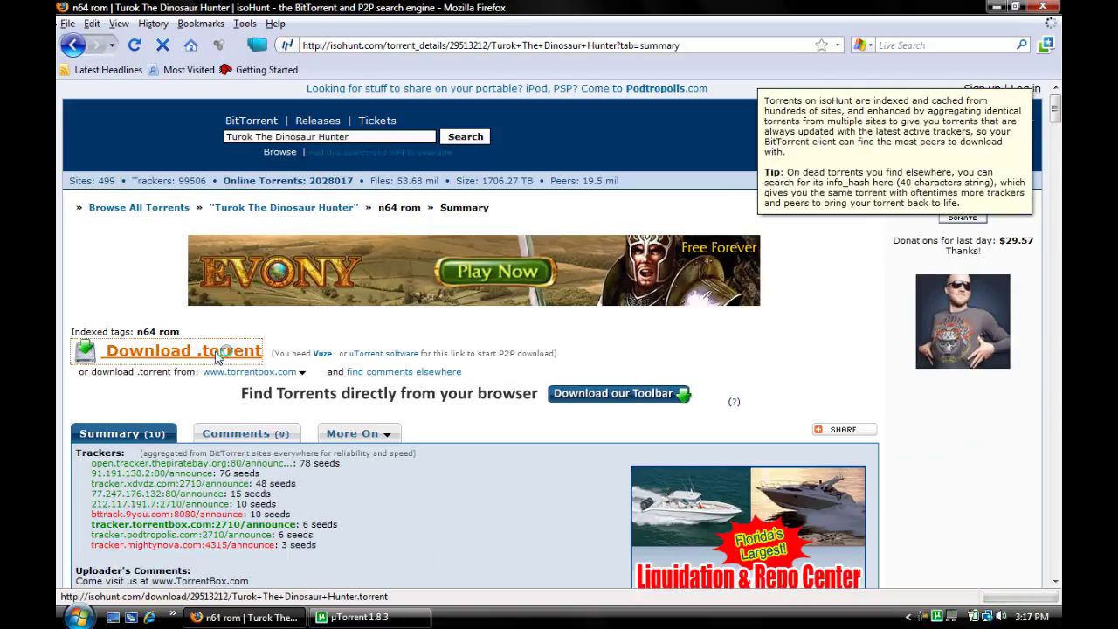
{"action": "left_click", "coordinate": [378, 625]}
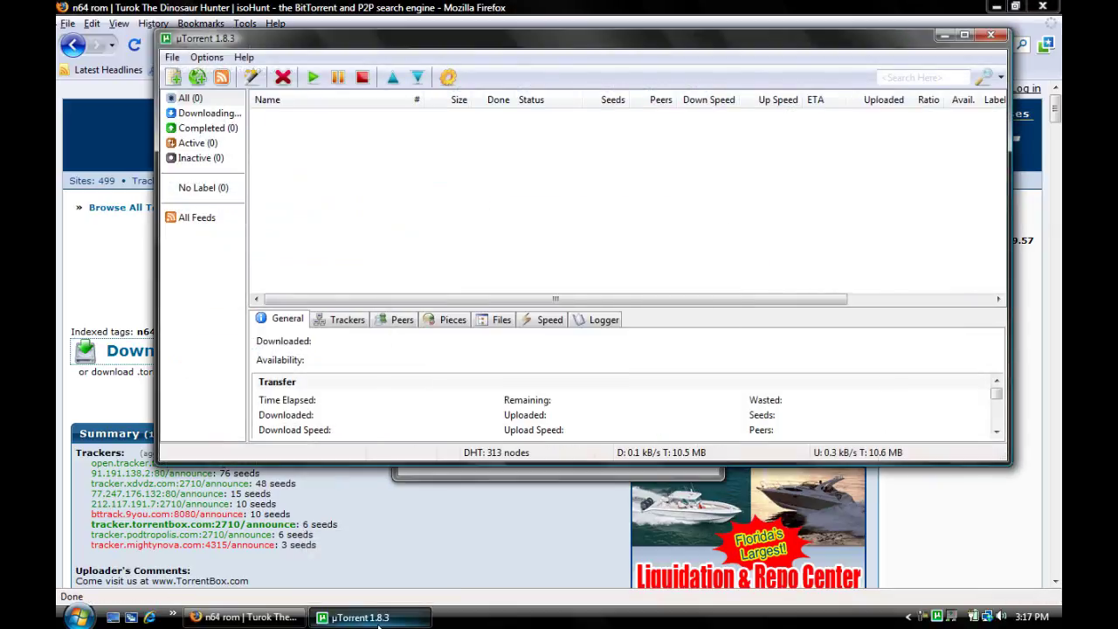
{"action": "left_click", "coordinate": [317, 620]}
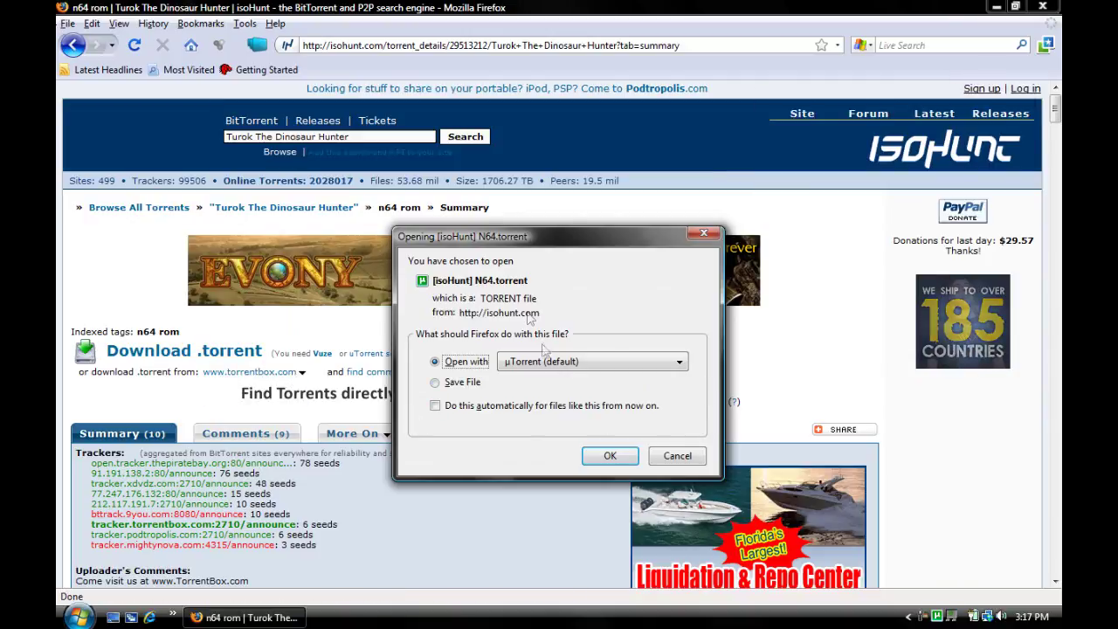
{"action": "left_click_drag", "start_coordinate": [506, 245], "coordinate": [503, 220]}
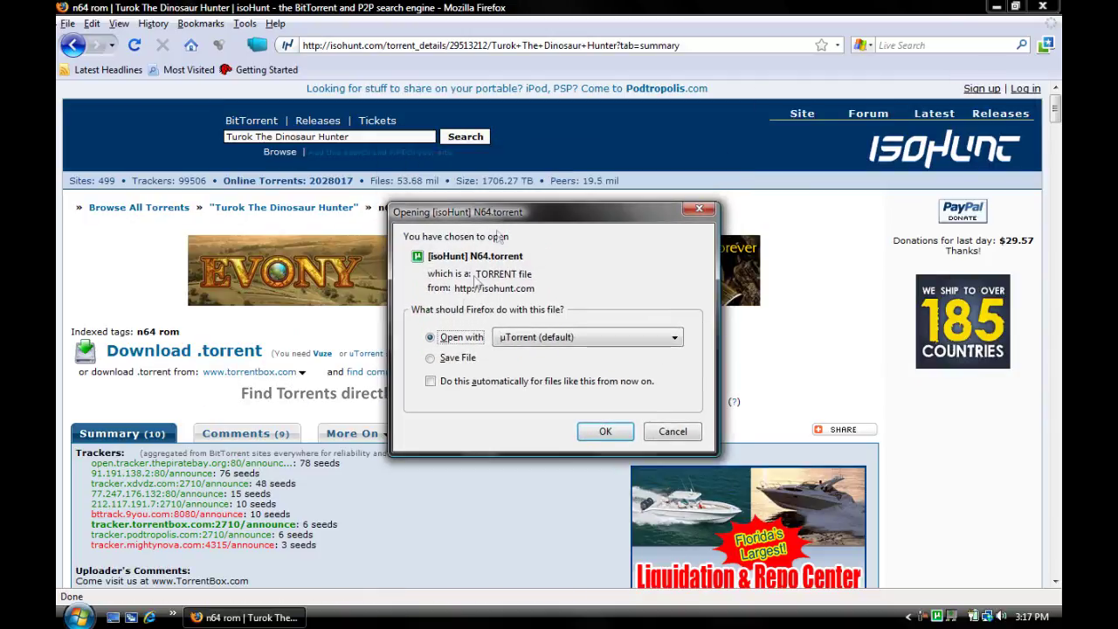
{"action": "left_click", "coordinate": [661, 337]}
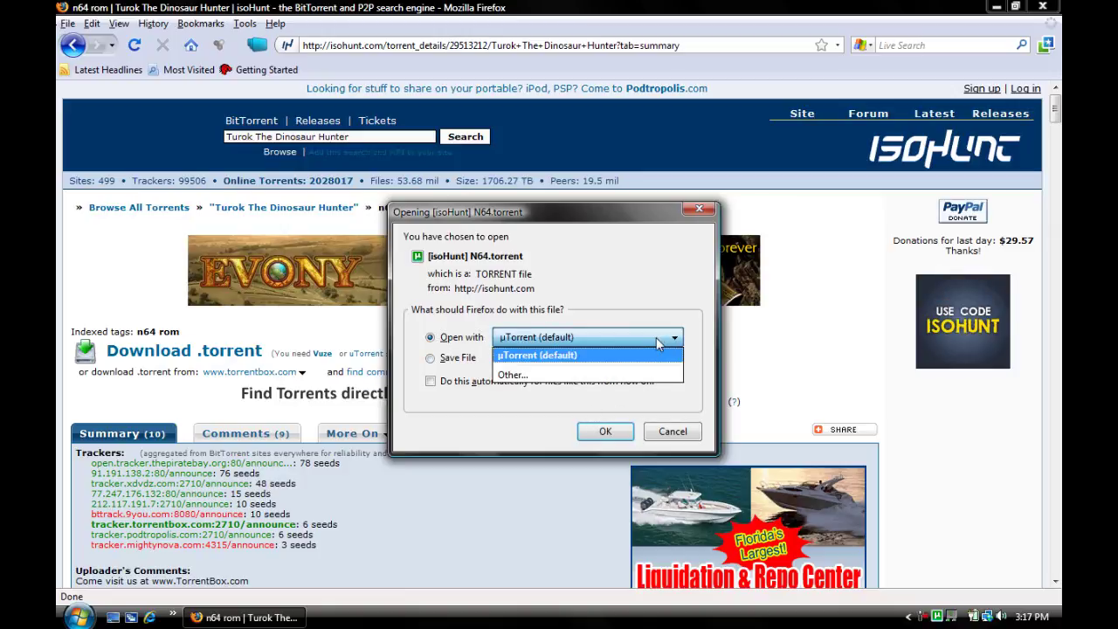
{"action": "left_click", "coordinate": [703, 348]}
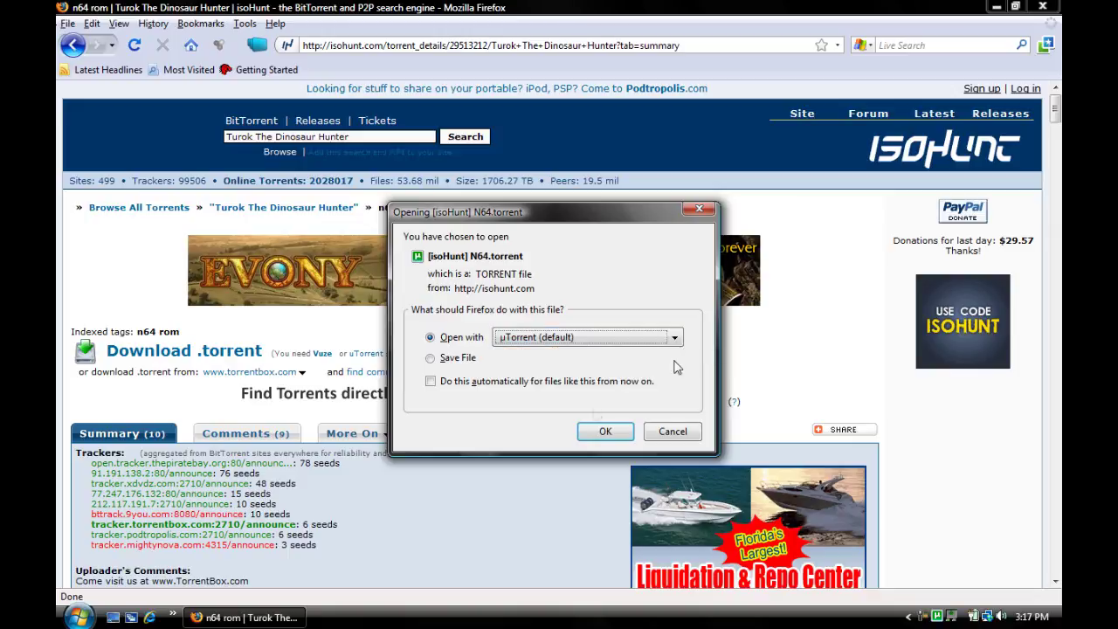
{"action": "left_click", "coordinate": [611, 433]}
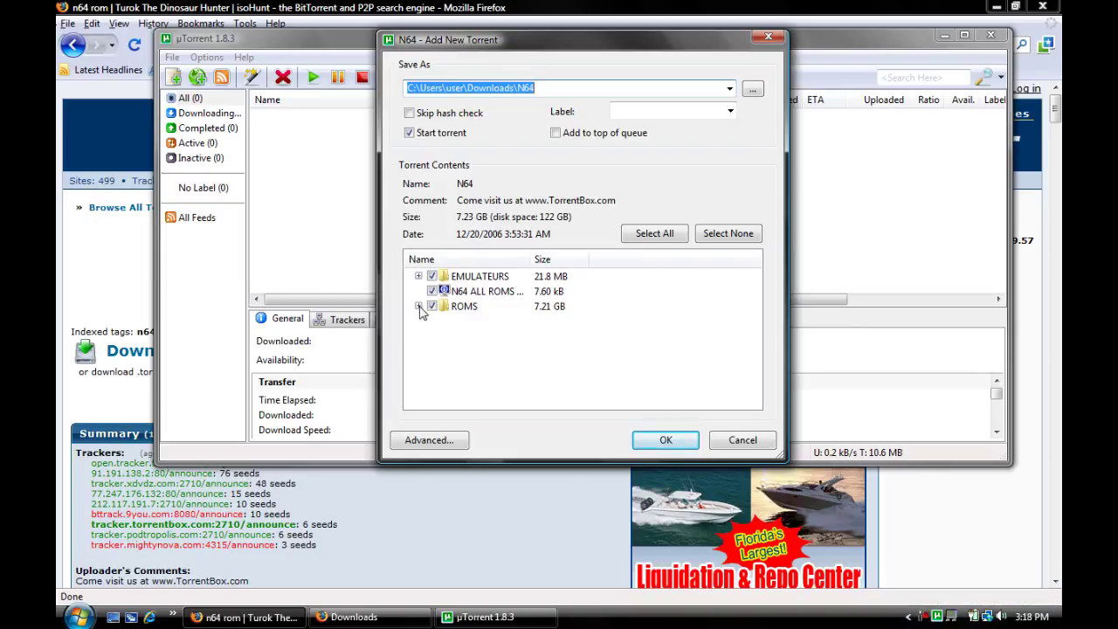
Step: Keep only one 12.0 MB Madden NFL ROM selected in the ROMS folder, then add the N64 torrent and show its transfer details
{"action": "left_click", "coordinate": [418, 307]}
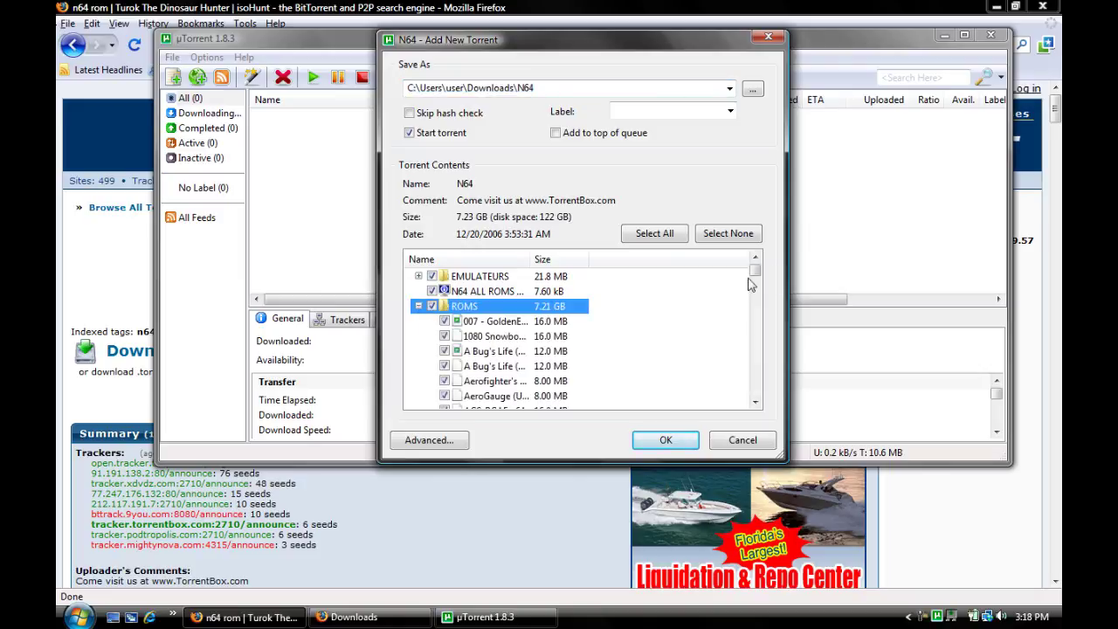
{"action": "mouse_move", "coordinate": [755, 271]}
{"action": "left_mouse_down"}
{"action": "mouse_move", "coordinate": [765, 410]}
{"action": "mouse_move", "coordinate": [768, 272]}
{"action": "mouse_move", "coordinate": [765, 393]}
{"action": "mouse_move", "coordinate": [758, 271]}
{"action": "mouse_move", "coordinate": [766, 288]}
{"action": "mouse_move", "coordinate": [755, 273]}
{"action": "left_mouse_up"}
{"action": "left_click", "coordinate": [432, 306]}
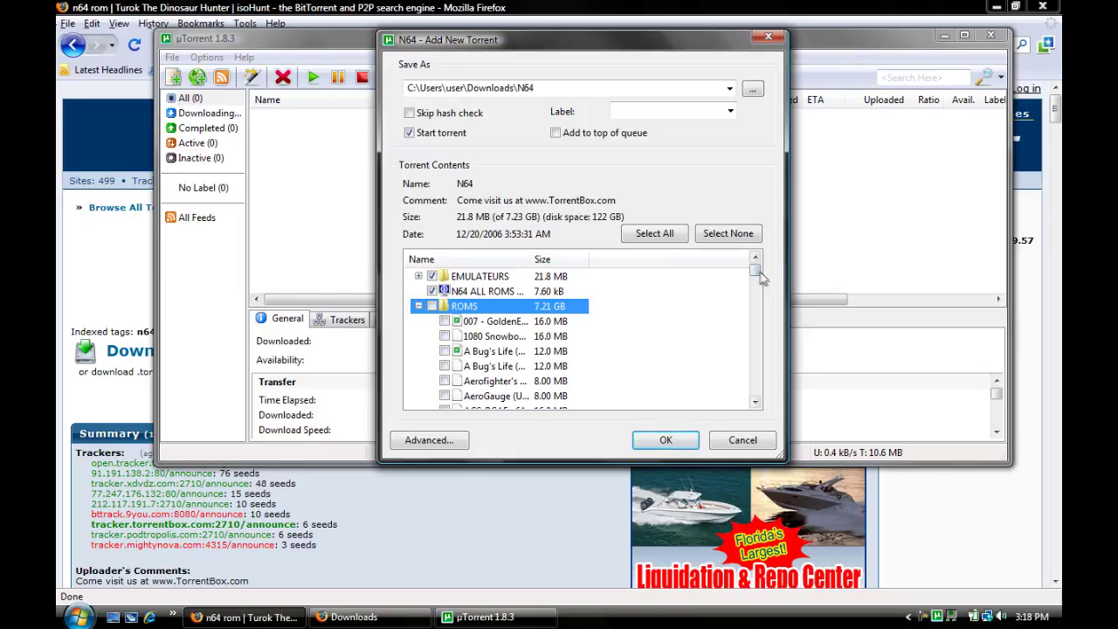
{"action": "left_click_drag", "start_coordinate": [755, 273], "coordinate": [754, 331]}
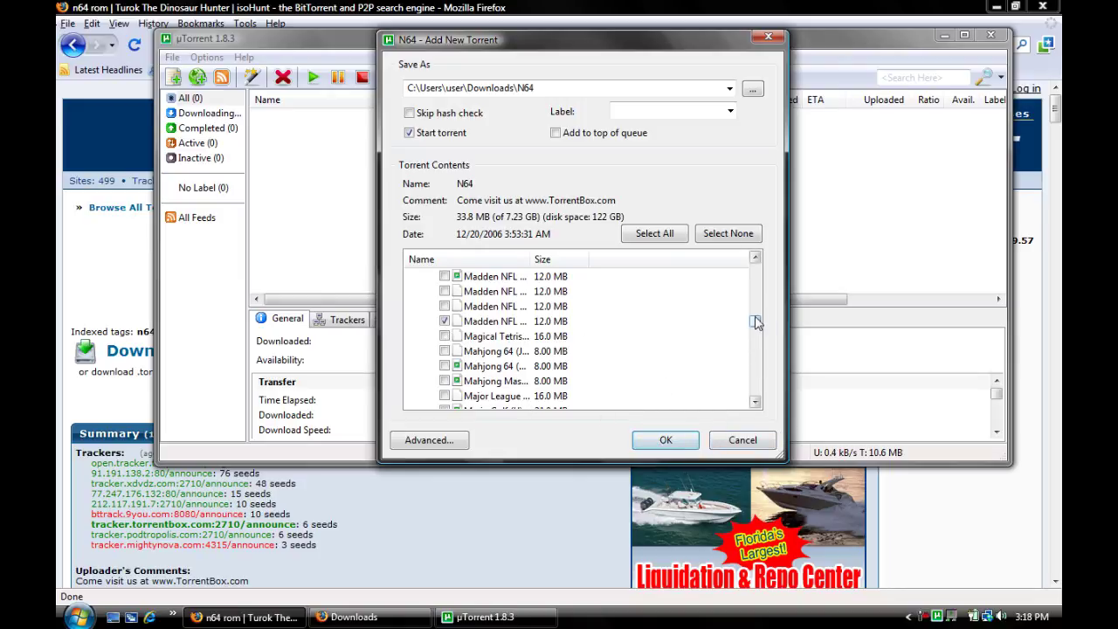
{"action": "left_click_drag", "start_coordinate": [756, 322], "coordinate": [745, 277]}
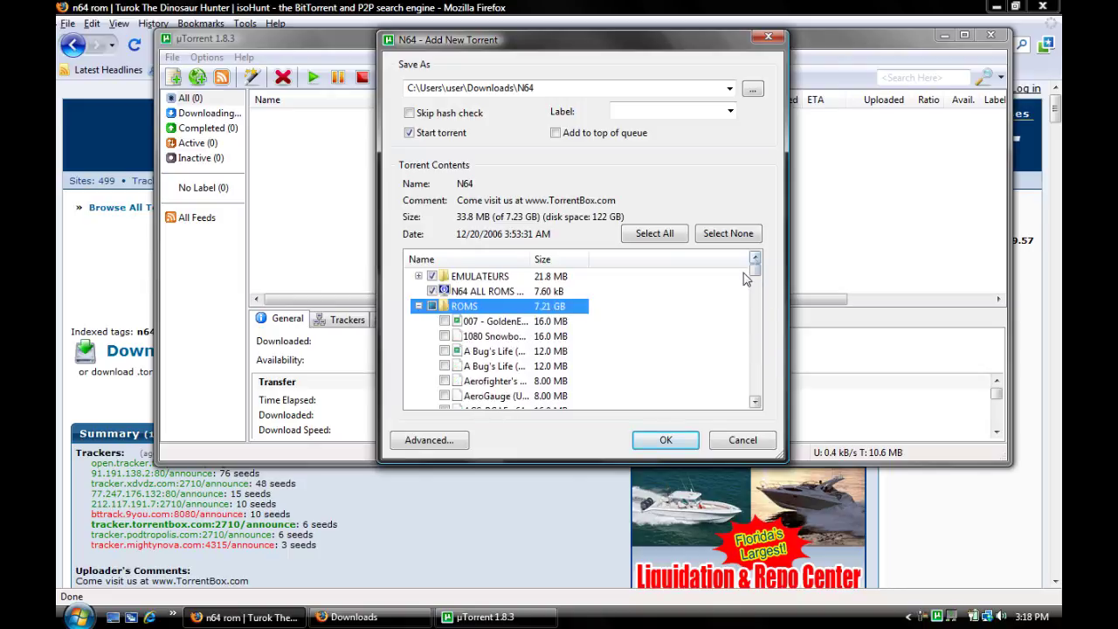
{"action": "left_click", "coordinate": [678, 440]}
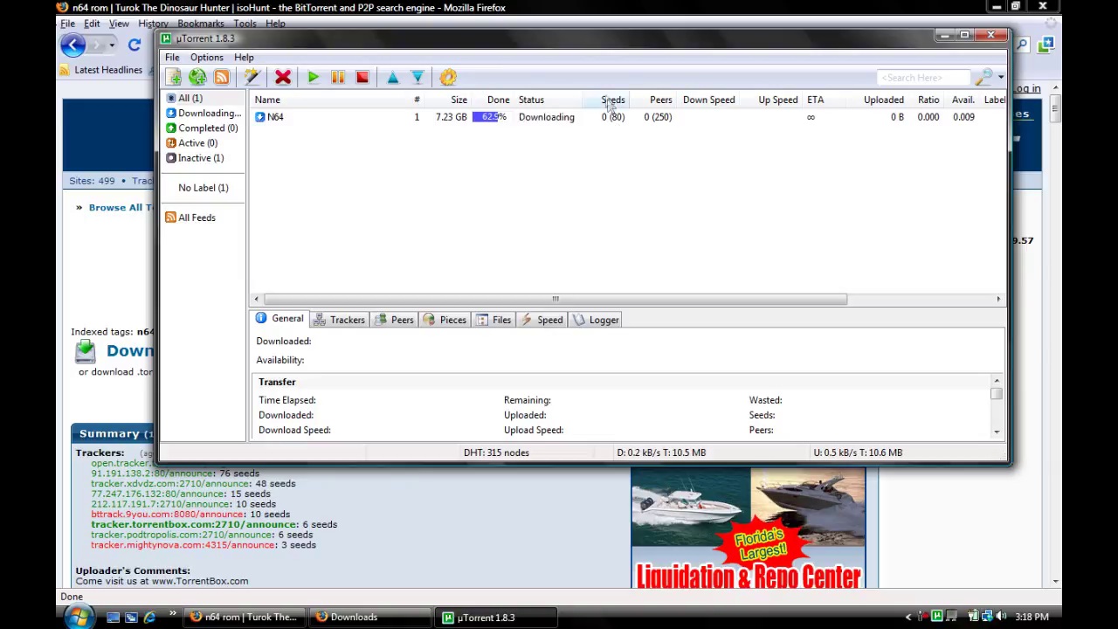
{"action": "left_click", "coordinate": [566, 122]}
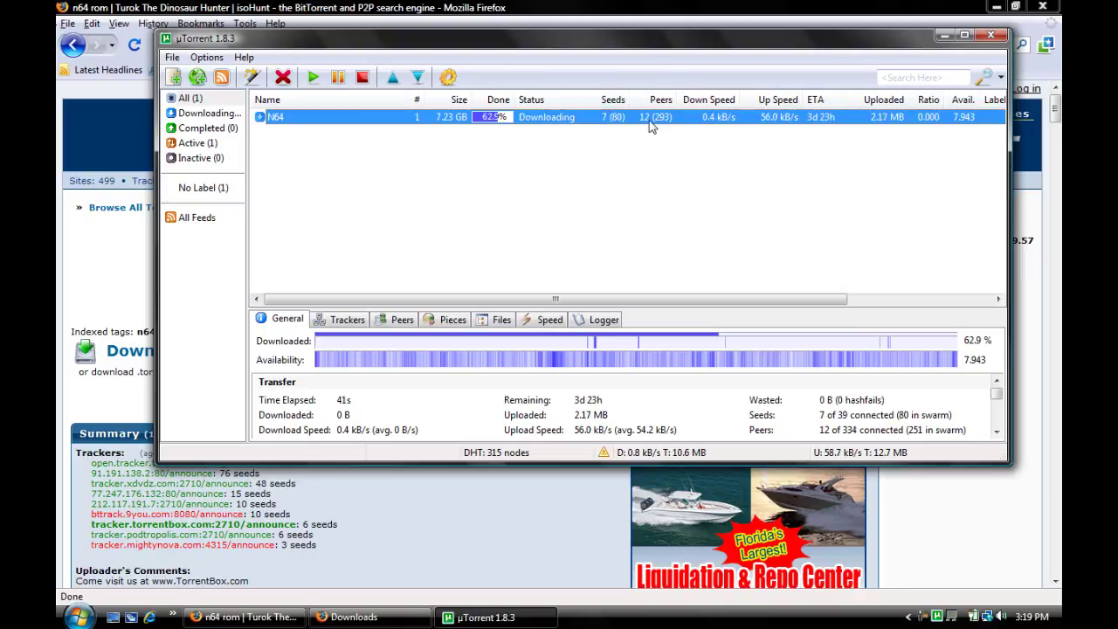
{"action": "right_click", "coordinate": [648, 127]}
{"action": "left_click", "coordinate": [690, 368]}
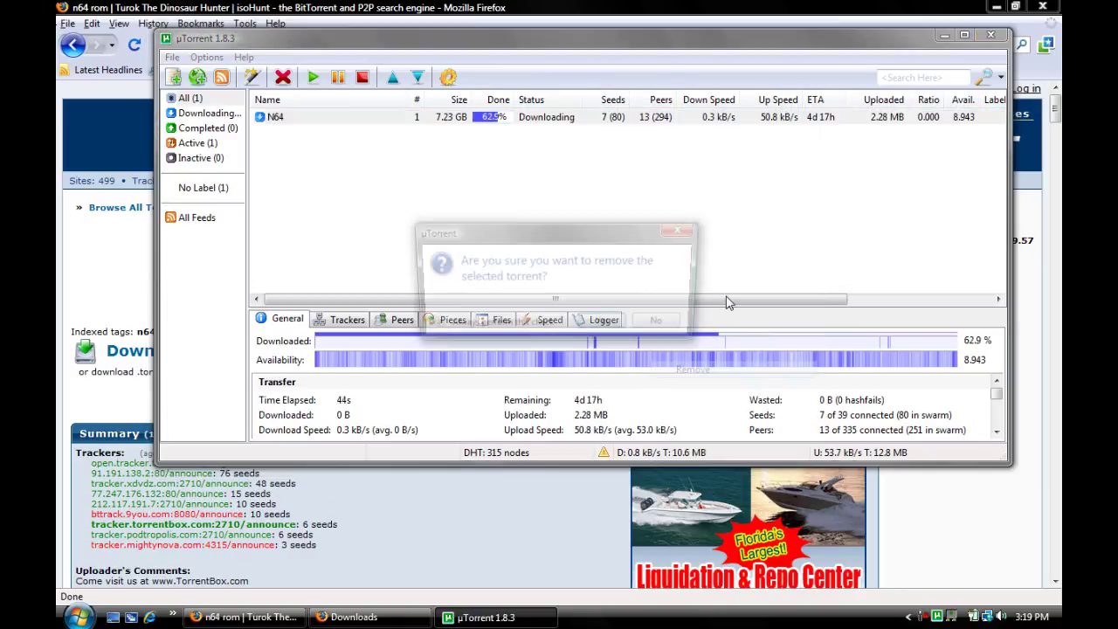
{"action": "left_click", "coordinate": [662, 324]}
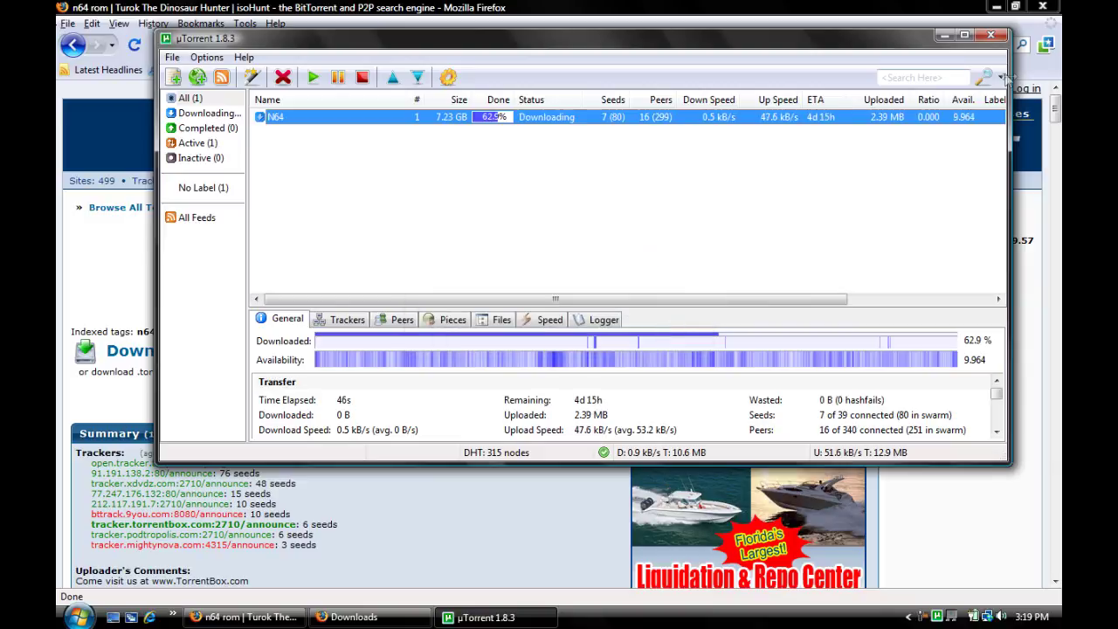
Step: Close the µTorrent window, the Downloads window and Firefox to return to the desktop
{"action": "left_click", "coordinate": [988, 36]}
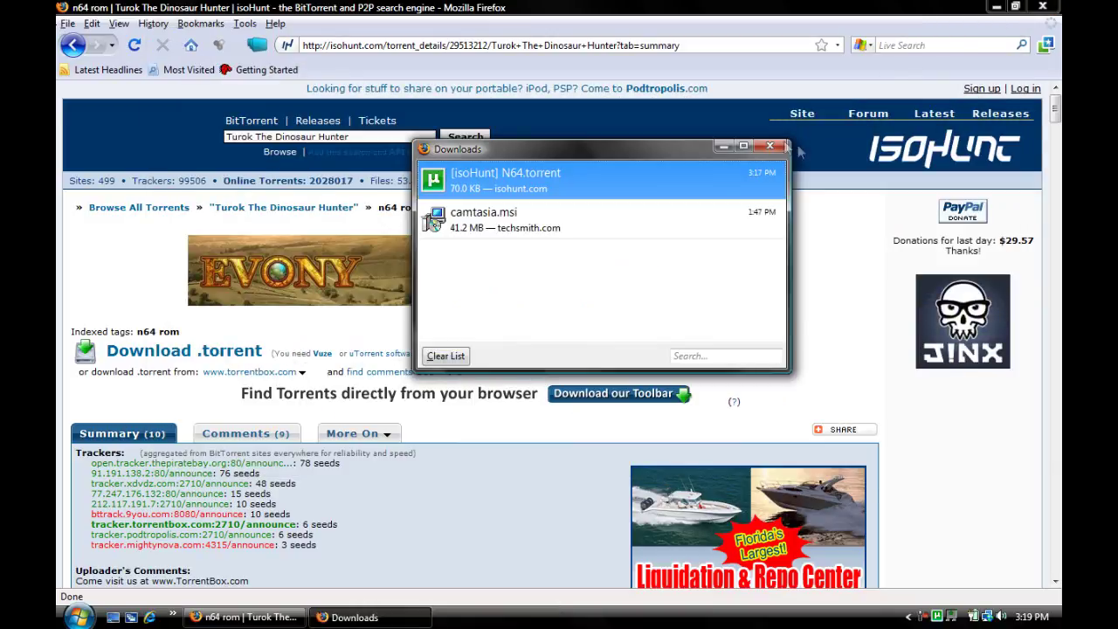
{"action": "key", "text": "Escape"}
{"action": "left_click", "coordinate": [1041, 8]}
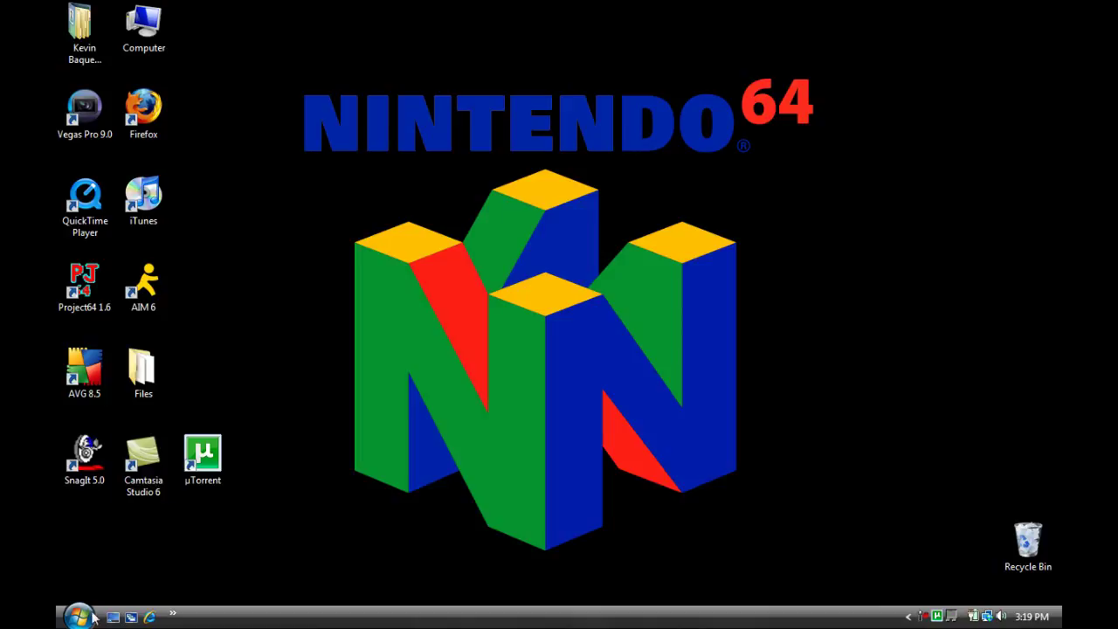
Step: Open the Project64 1.6 folder inside Program Files on Local Disk (C:)
{"action": "left_click", "coordinate": [94, 616]}
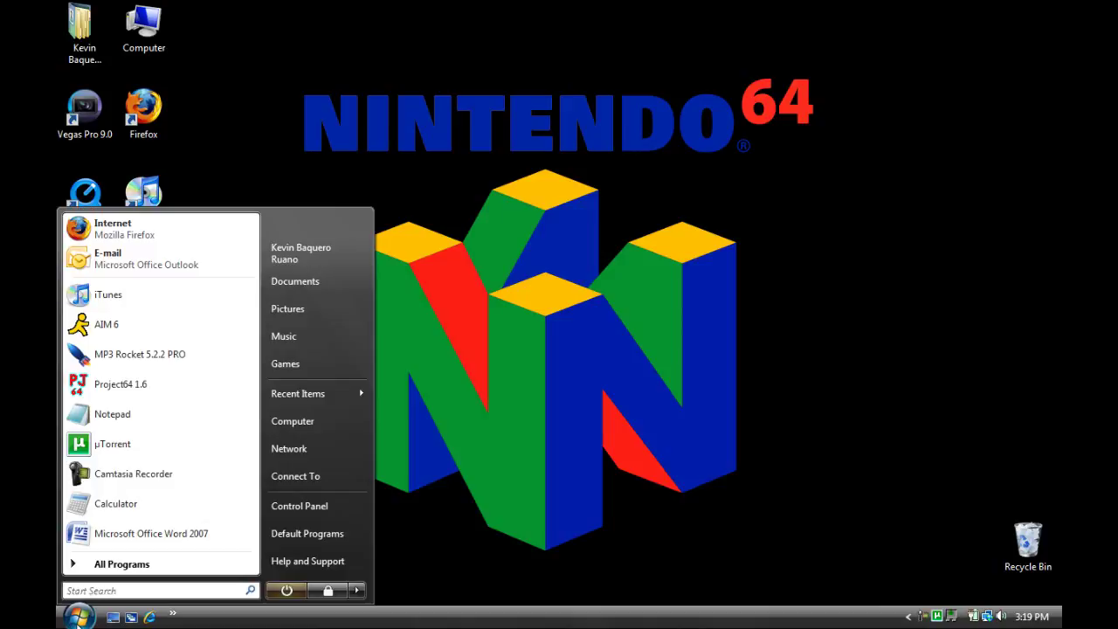
{"action": "left_click", "coordinate": [316, 415]}
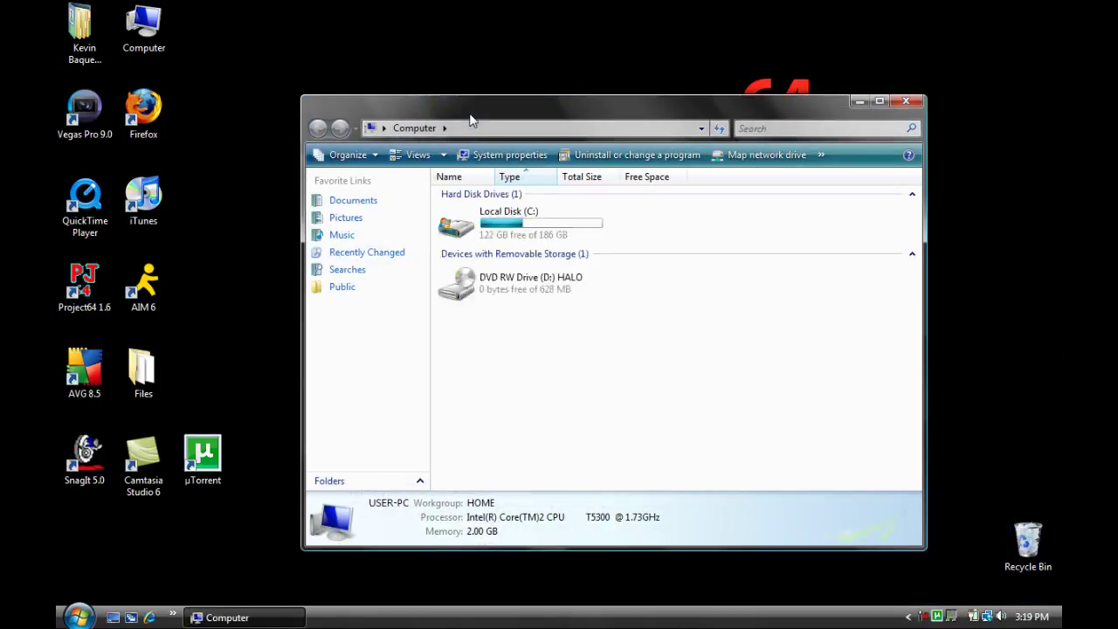
{"action": "double_click", "coordinate": [530, 211]}
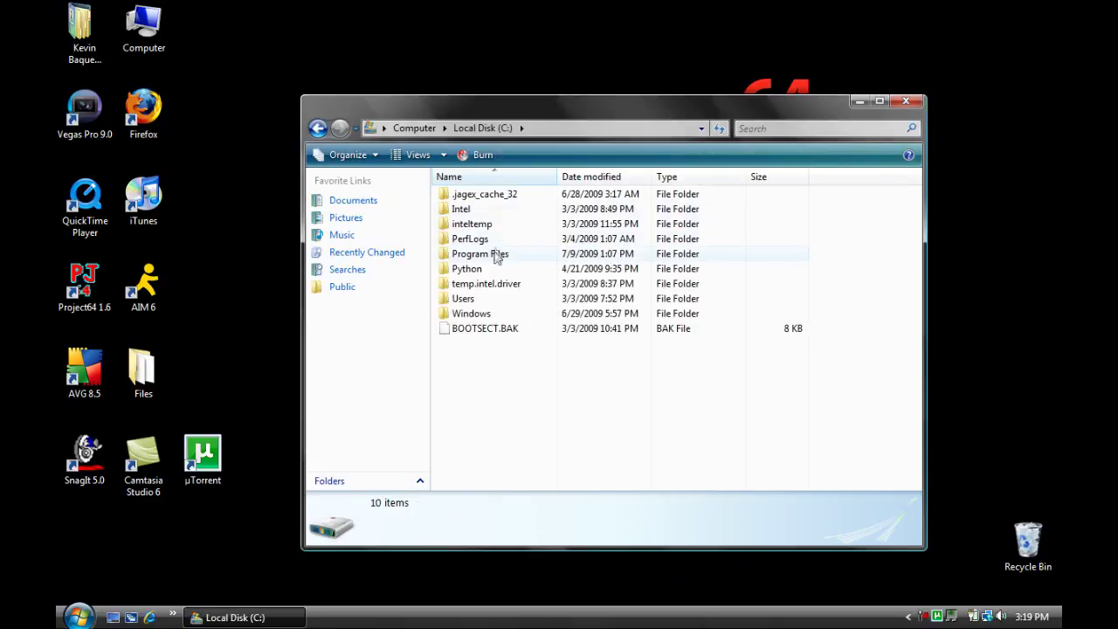
{"action": "double_click", "coordinate": [493, 254]}
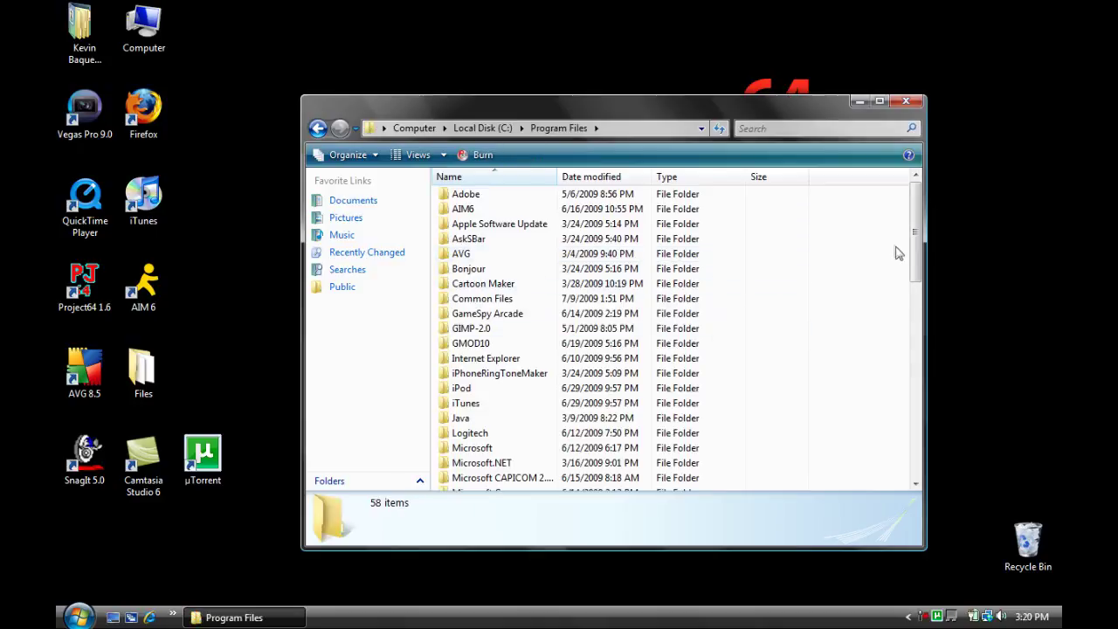
{"action": "left_click_drag", "start_coordinate": [914, 245], "coordinate": [918, 336]}
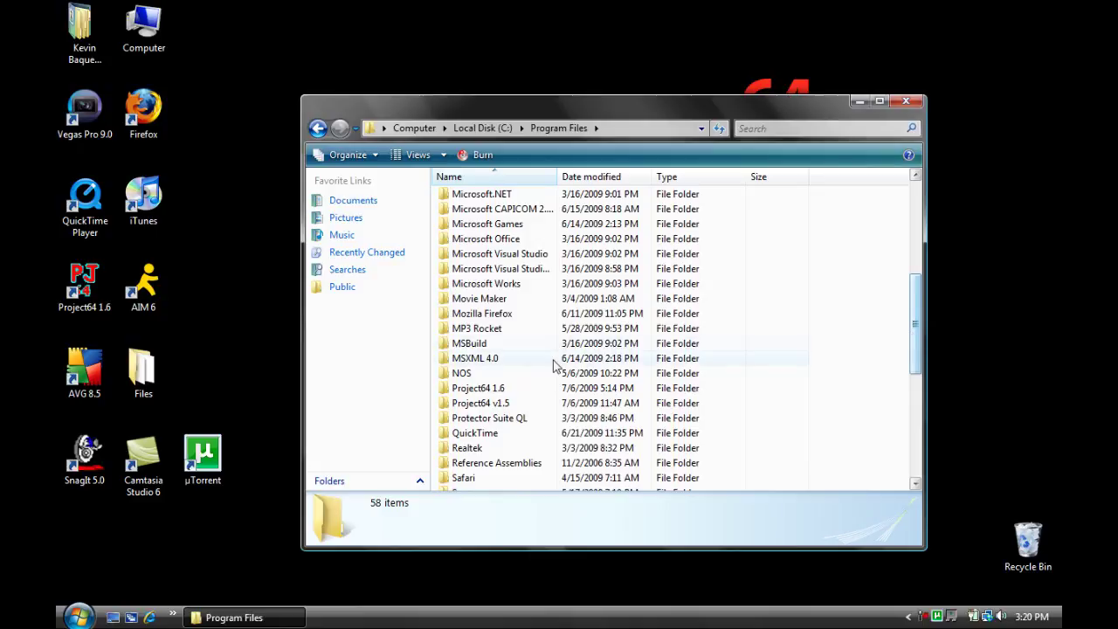
{"action": "double_click", "coordinate": [492, 388]}
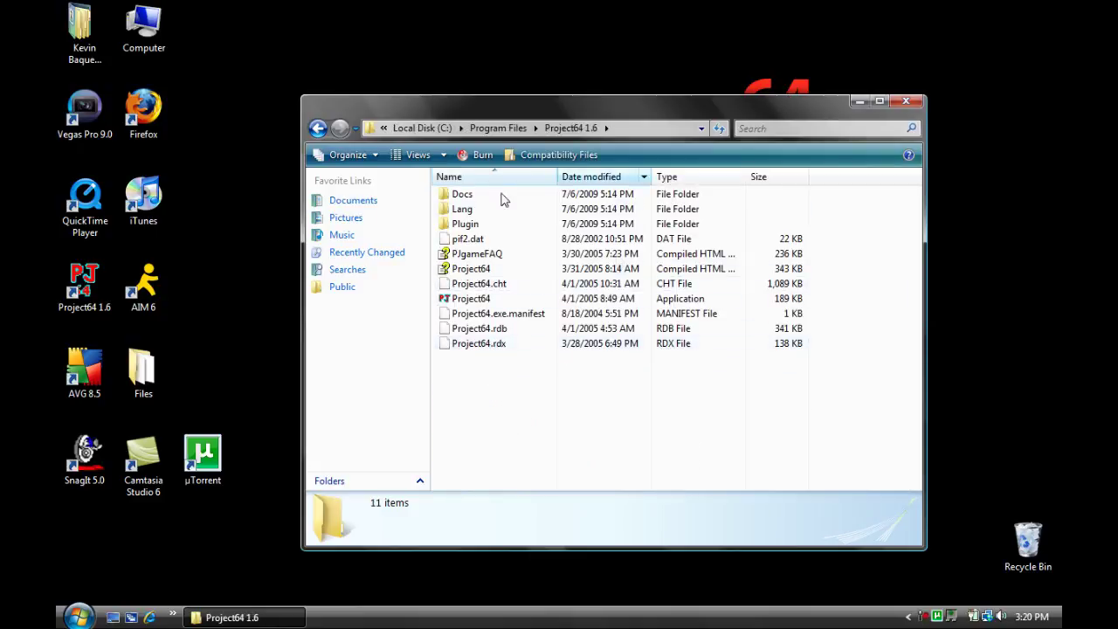
{"action": "left_click_drag", "start_coordinate": [505, 406], "coordinate": [555, 409]}
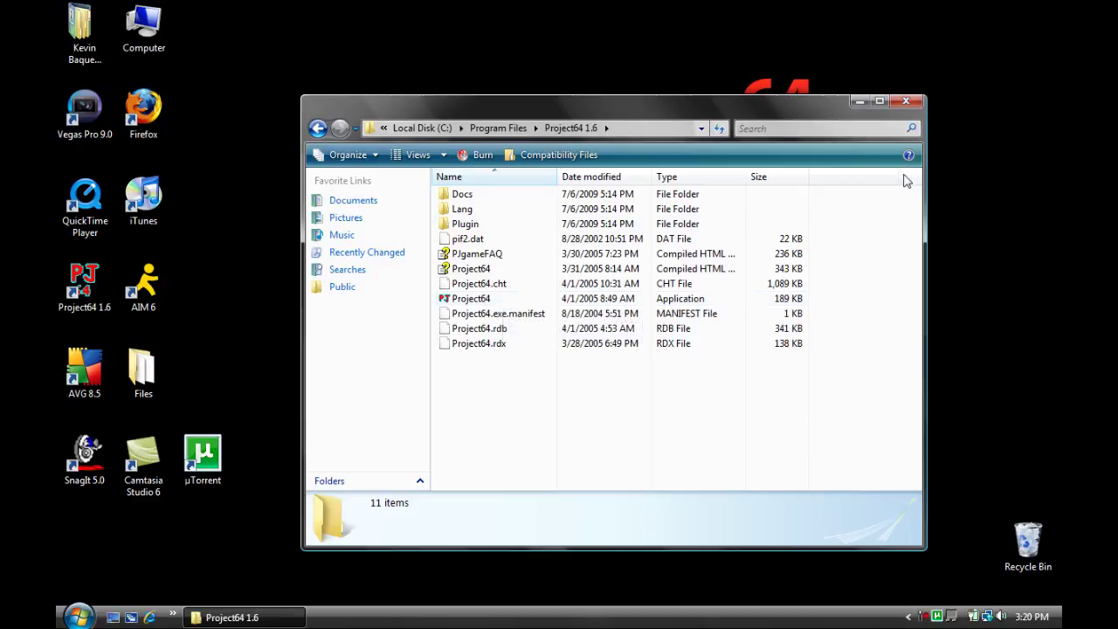
{"action": "left_click", "coordinate": [858, 102]}
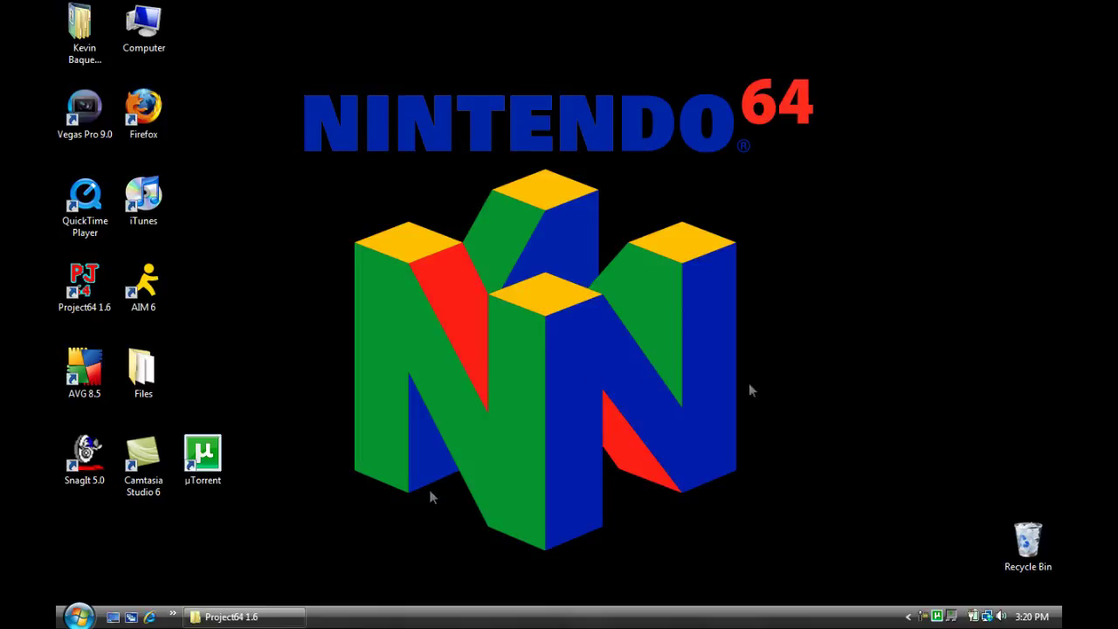
{"action": "left_click", "coordinate": [253, 617]}
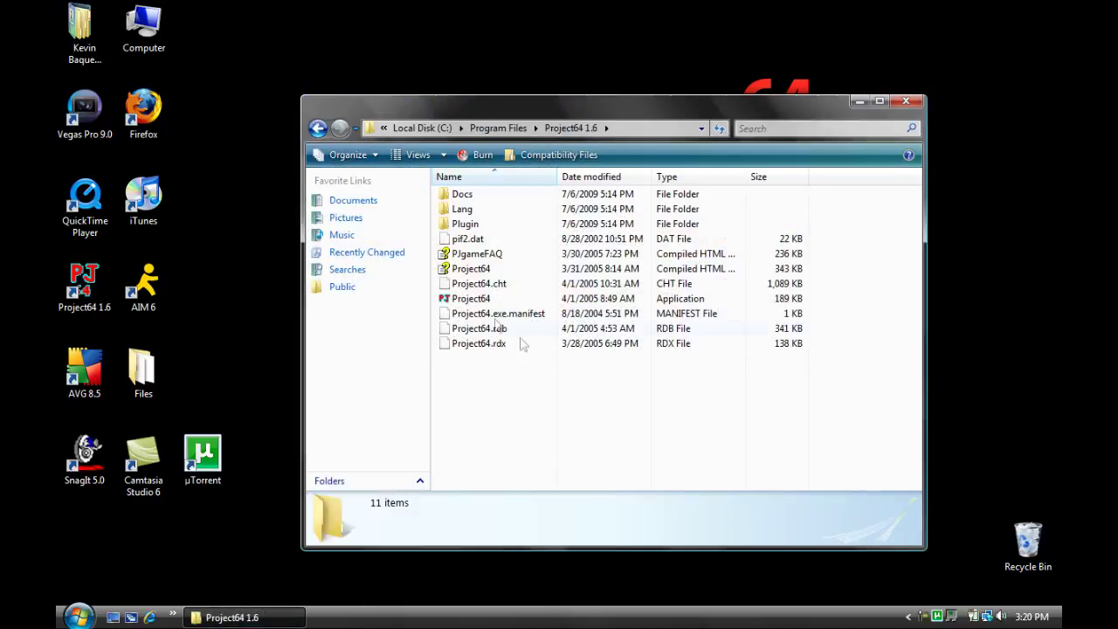
Step: Launch the Project64 application from its program folder and load the Turok - Dinosaur Hunter (U) (V1.2) [!] ROM from the ROMS folder
{"action": "left_click", "coordinate": [489, 298]}
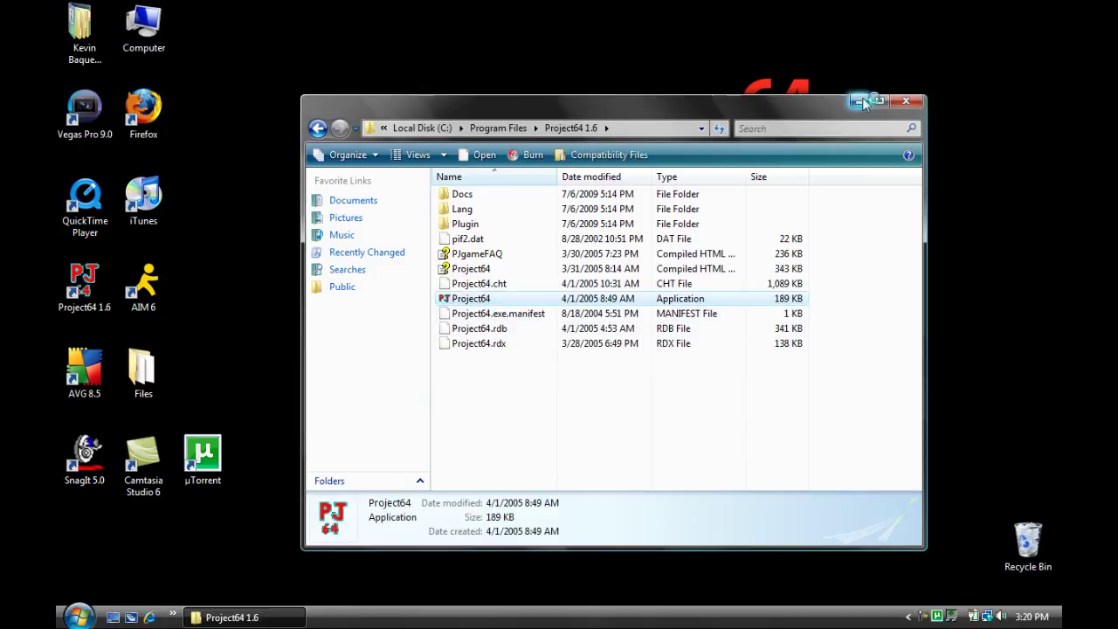
{"action": "left_click", "coordinate": [860, 100]}
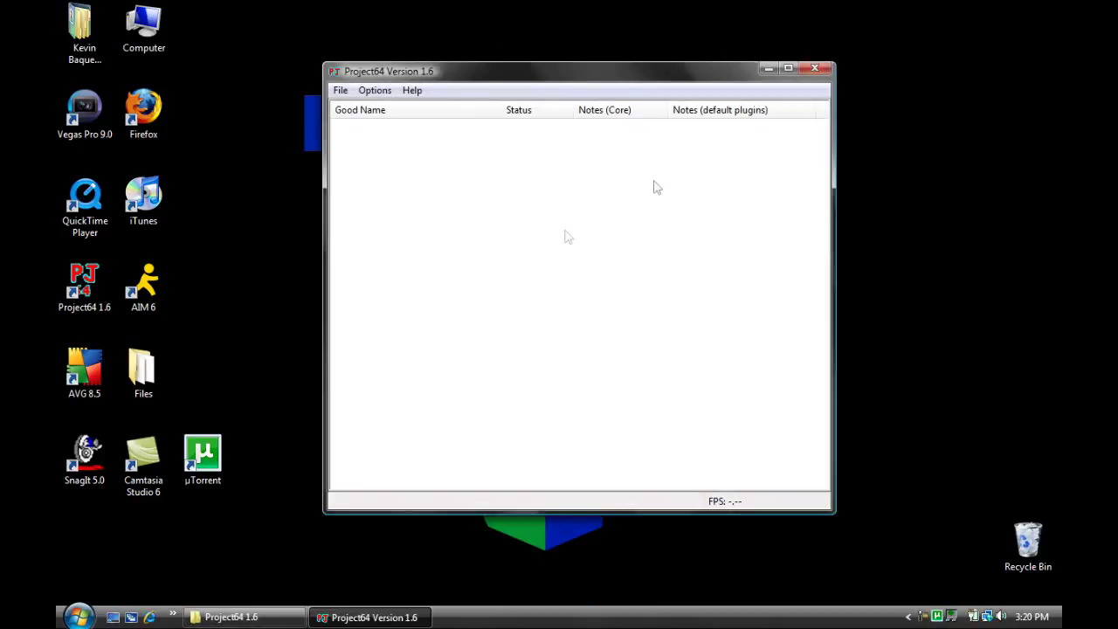
{"action": "left_click", "coordinate": [341, 91]}
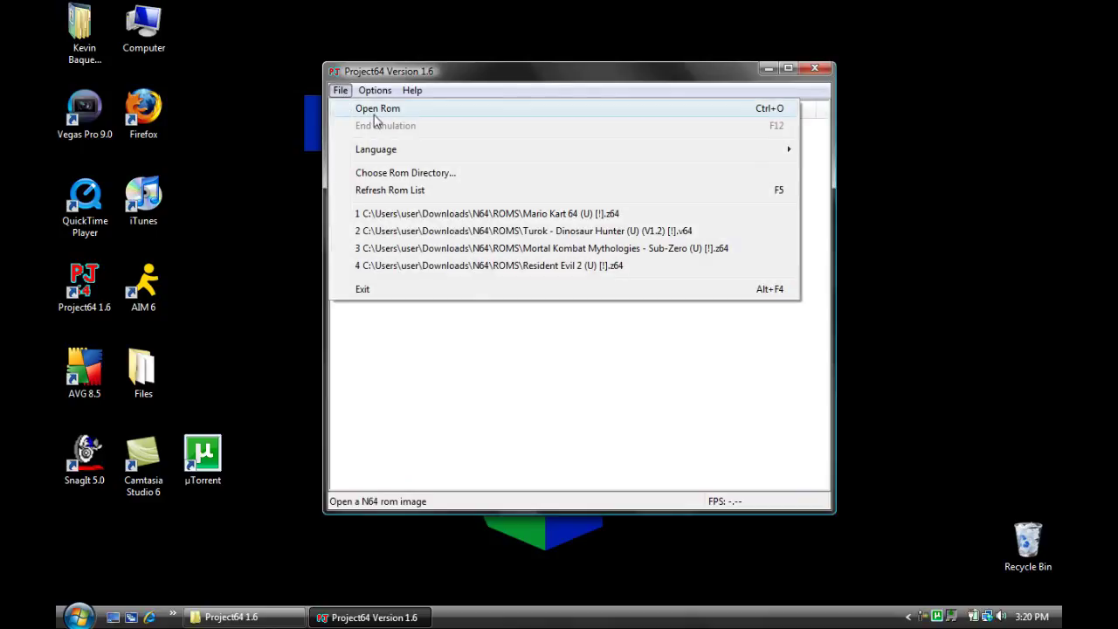
{"action": "left_click", "coordinate": [374, 109]}
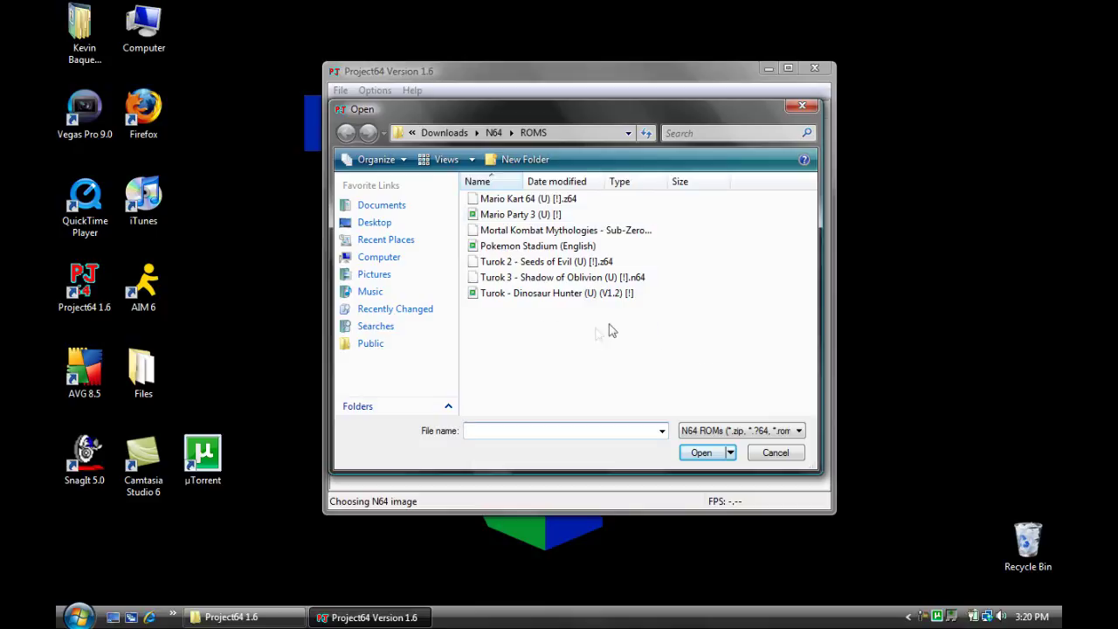
{"action": "double_click", "coordinate": [548, 294]}
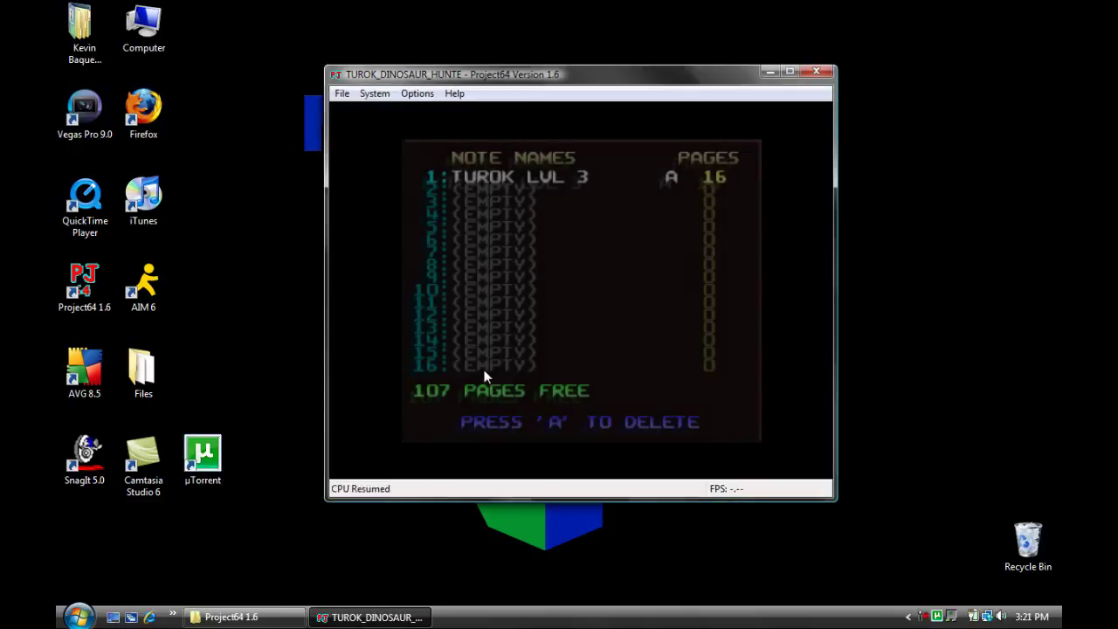
Step: Advance Turok past the note list to its main menu and highlight Load Game
{"action": "key", "text": "Return"}
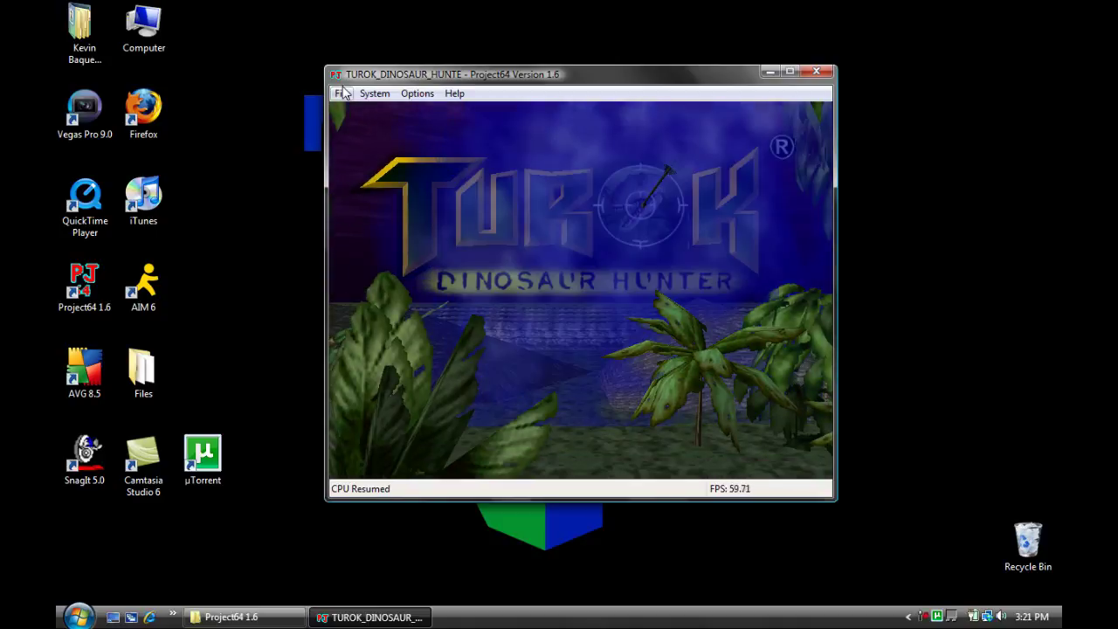
{"action": "key", "text": "Down"}
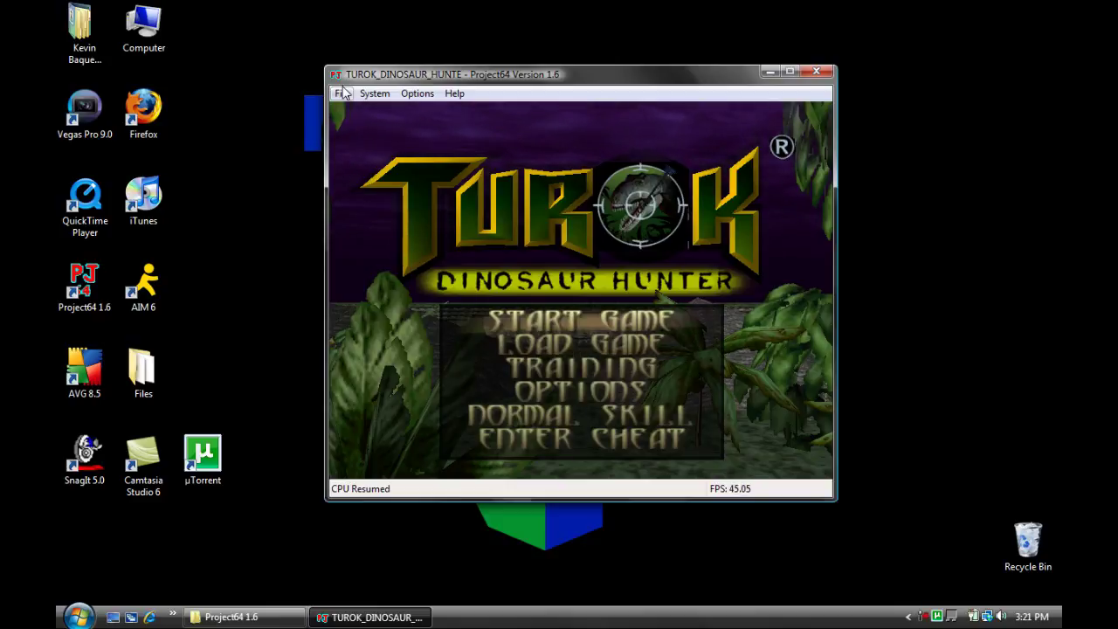
Step: End the Turok emulation and close Project64
{"action": "left_click", "coordinate": [342, 94]}
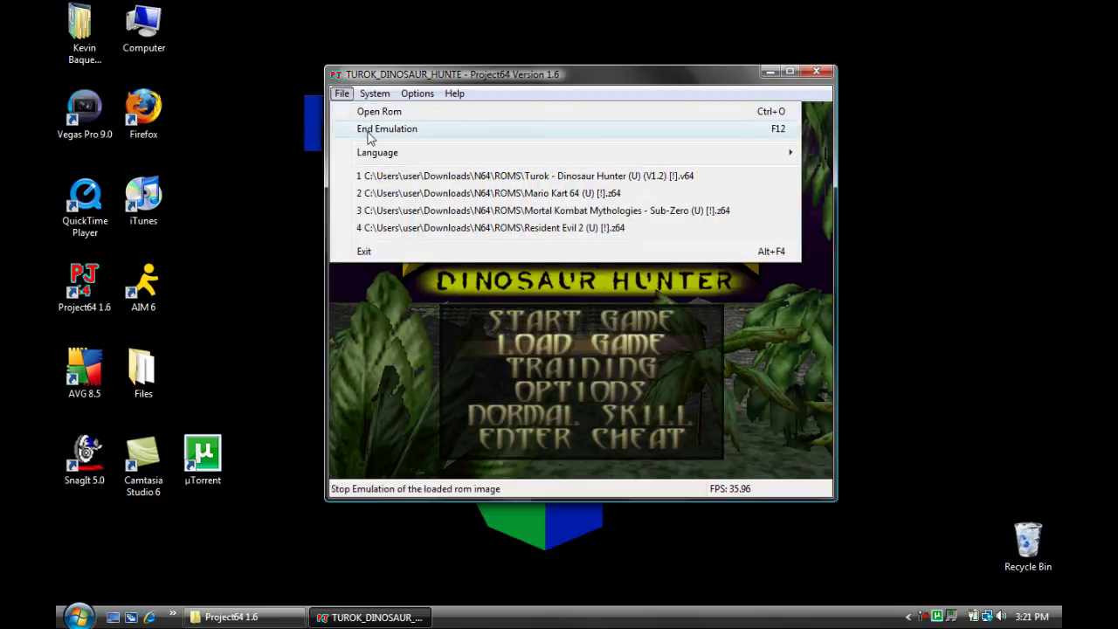
{"action": "left_click", "coordinate": [611, 129]}
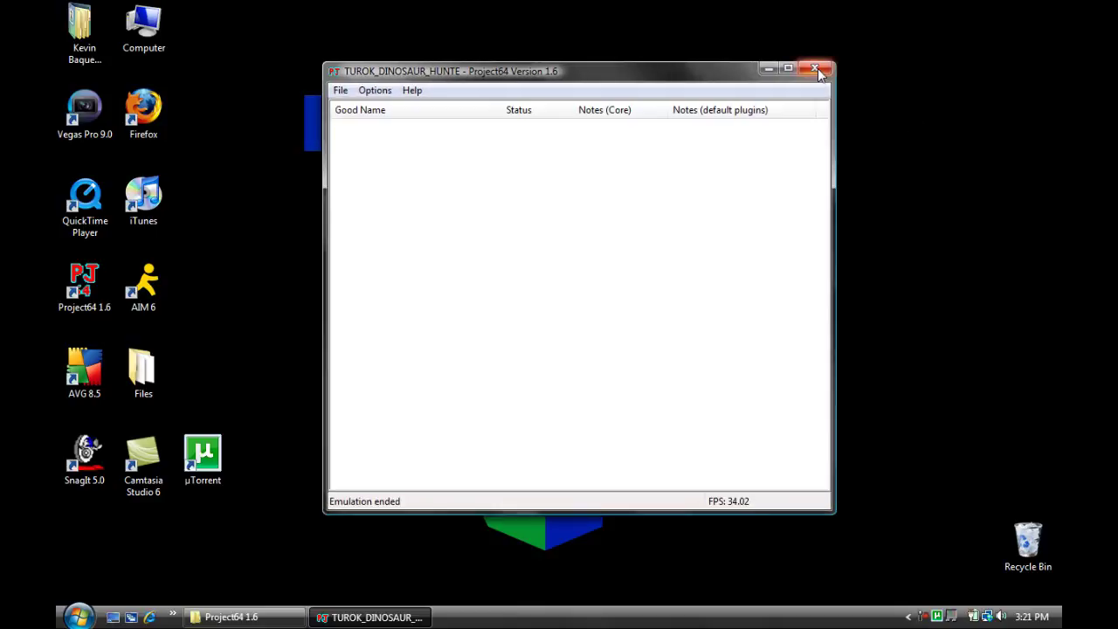
{"action": "left_click", "coordinate": [815, 69]}
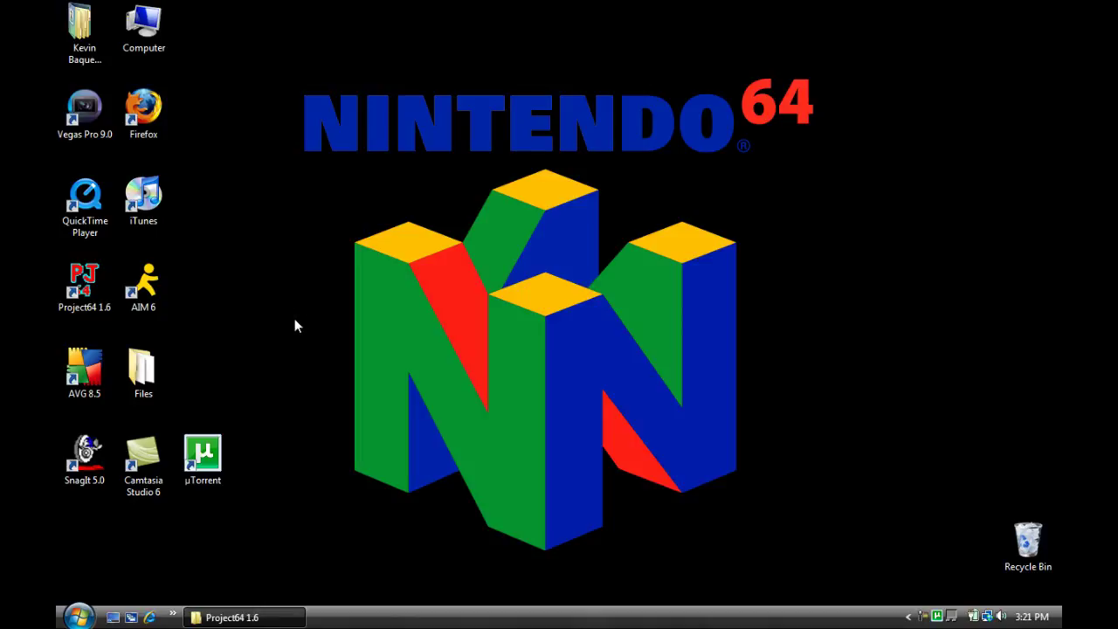
{"action": "mouse_move", "coordinate": [282, 619]}
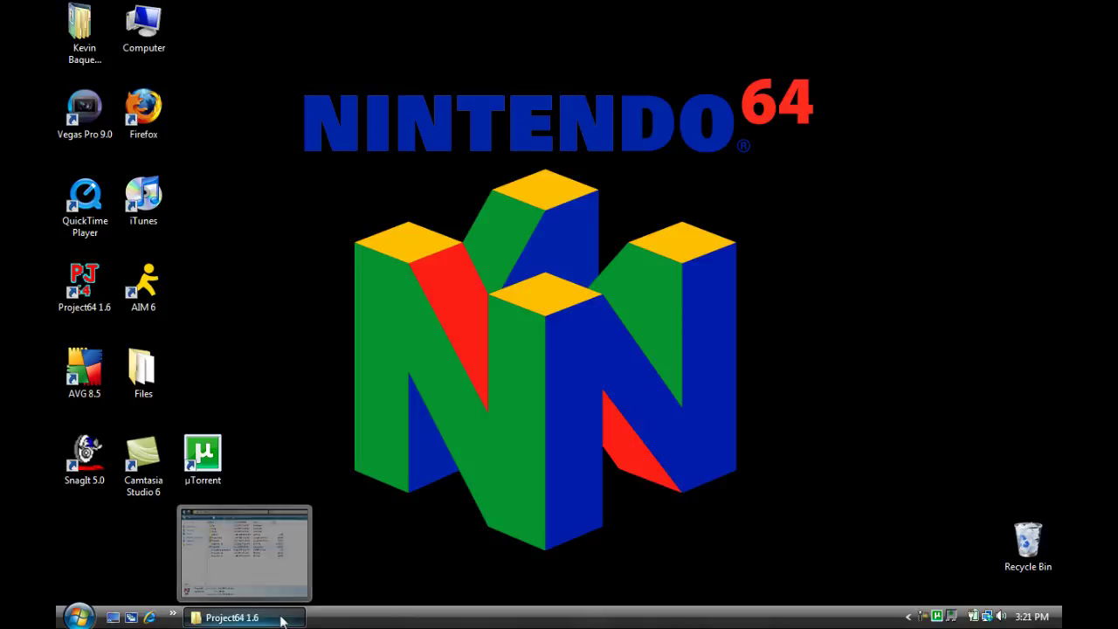